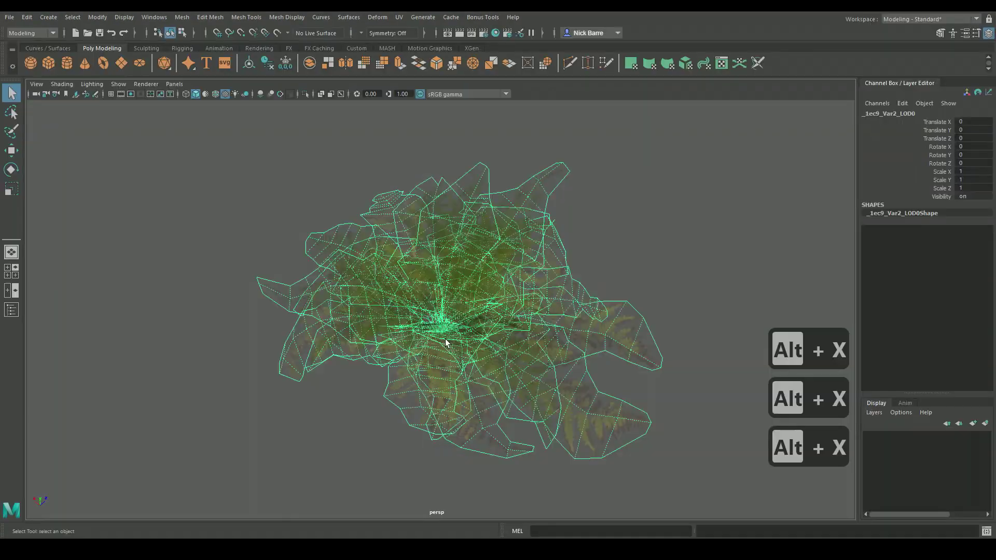
# Make the fern progressively more transparent in the showcase montage
pyautogui.press('8')
pyautogui.press('8')
pyautogui.press('8')
pyautogui.press('8')
pyautogui.press('8')
pyautogui.press('8')
pyautogui.press('8')
pyautogui.press('8')
pyautogui.press('8')
pyautogui.press('9')
pyautogui.press('9')
pyautogui.press('9')
pyautogui.press('9')
pyautogui.press('9')
pyautogui.press('9')
pyautogui.press('9')
pyautogui.press('9')
pyautogui.press('9')
pyautogui.press('9')
pyautogui.press('9')
pyautogui.press('9')
pyautogui.press('9')
pyautogui.press('9')
pyautogui.press('9')
pyautogui.press('9')
pyautogui.press('9')
pyautogui.press('9')
pyautogui.press('9')
pyautogui.press('9')
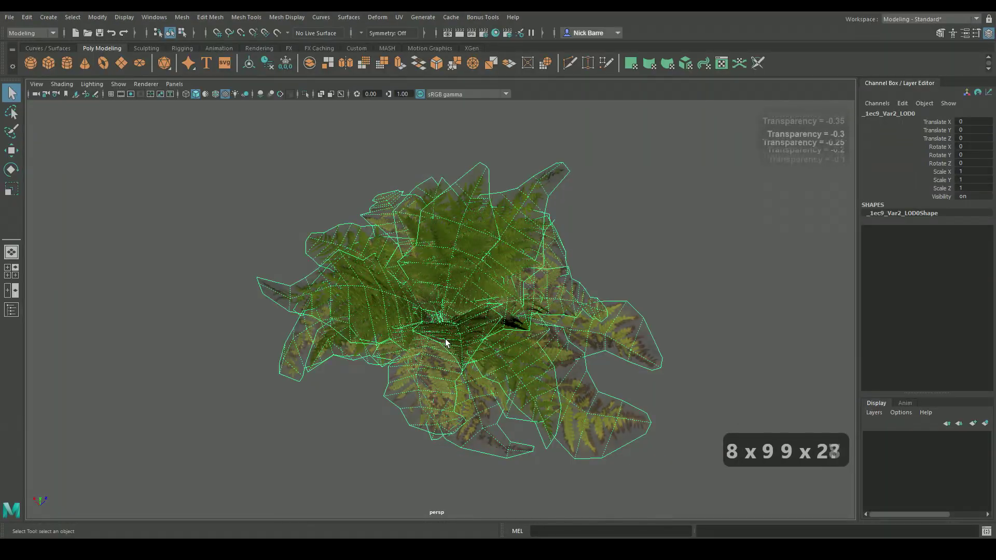
pyautogui.press('9')
pyautogui.press('9')
pyautogui.press('9')
pyautogui.press('9')
pyautogui.press('9')
pyautogui.press('9')
pyautogui.press('9')
pyautogui.press('9')
pyautogui.press('9')
pyautogui.press('9')
pyautogui.press('9')
pyautogui.press('9')
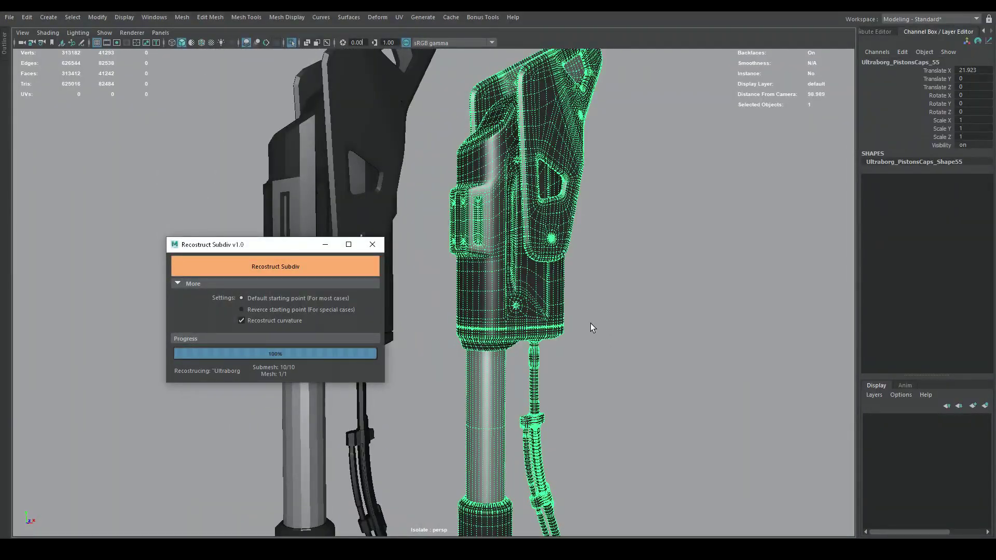
# Switch to the scanned marble bust scene and orbit around the bust
pyautogui.click(969, 71)
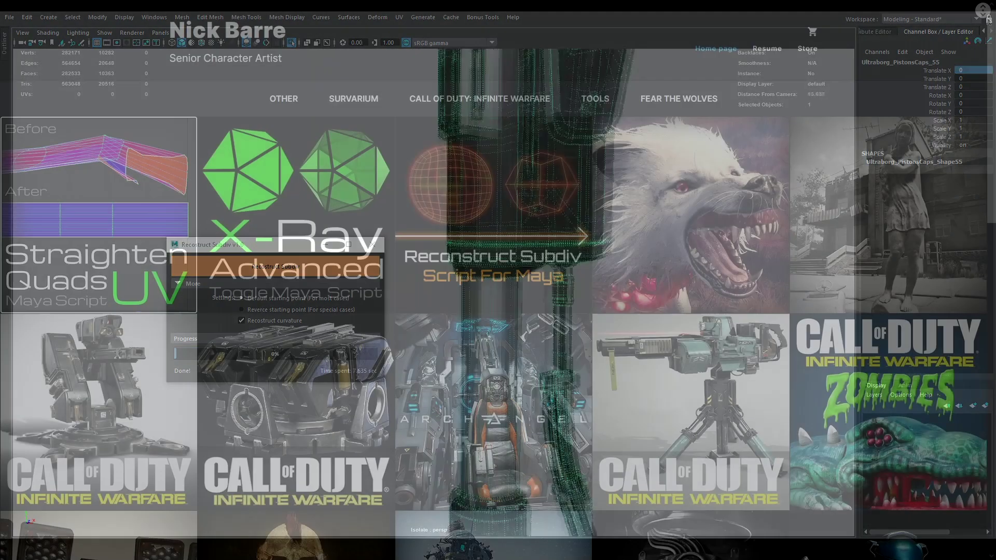
pyautogui.middleClick(982, 10)
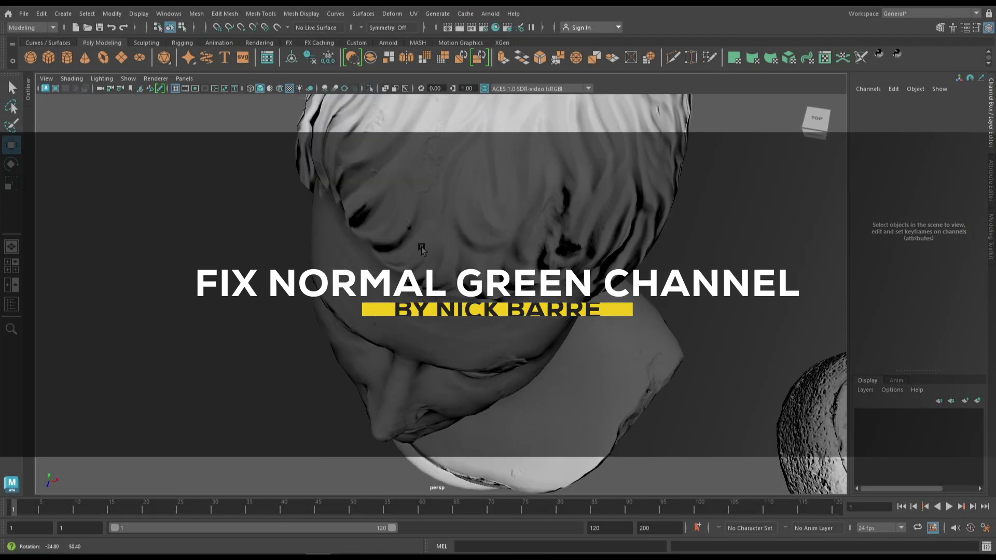
pyautogui.keyDown('alt'); pyautogui.moveTo(421, 249); pyautogui.dragTo(598, 241); pyautogui.keyUp('alt')
# Select and frame the marble bust, view it from the front, and undo an accidental move
pyautogui.click(599, 242)
pyautogui.press('f')
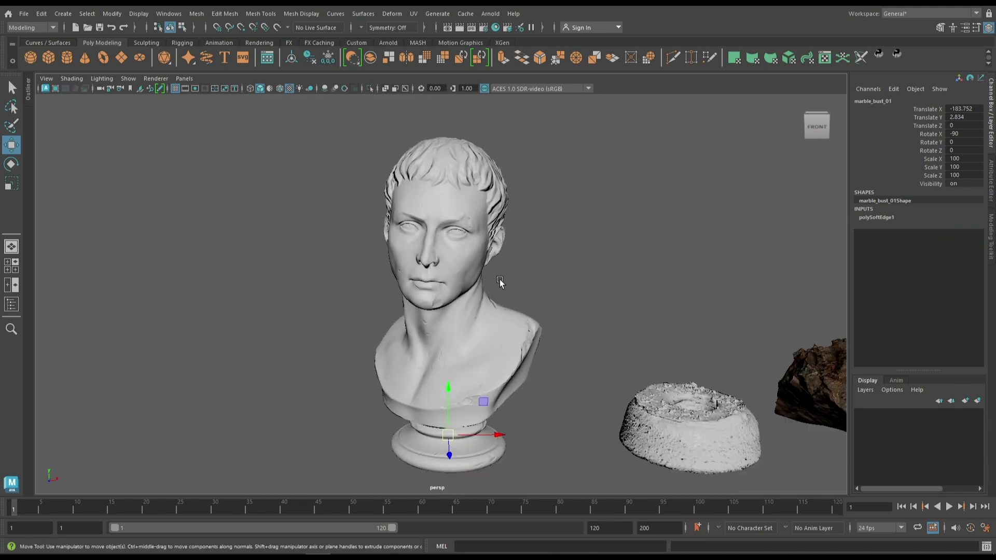
pyautogui.keyDown('alt'); pyautogui.moveTo(500, 281); pyautogui.dragTo(877, 84); pyautogui.keyUp('alt')
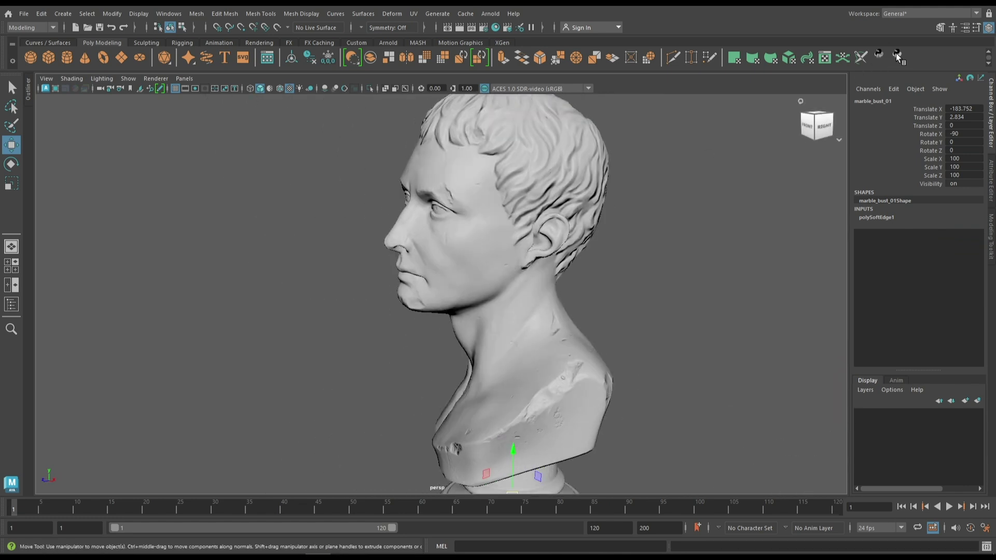
pyautogui.click(808, 126)
pyautogui.moveTo(567, 233); pyautogui.dragTo(506, 260, button='middle')
pyautogui.hotkey('ctrl', 'z')
# Flip the carrot cake's normal-map green channel with fix_directx_normal_preview
pyautogui.click(726, 441)
pyautogui.press('f')
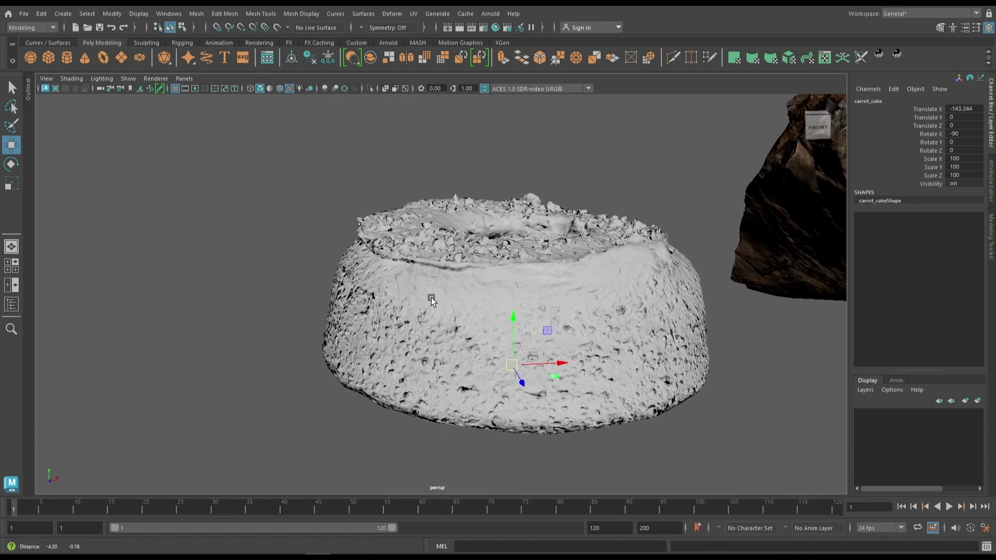
pyautogui.scroll(5, 413, 260)
pyautogui.moveTo(413, 260)
pyautogui.keyDown('alt'); pyautogui.mouseDown()
pyautogui.moveTo(358, 248)
pyautogui.moveTo(394, 259)
pyautogui.mouseUp(); pyautogui.keyUp('alt')
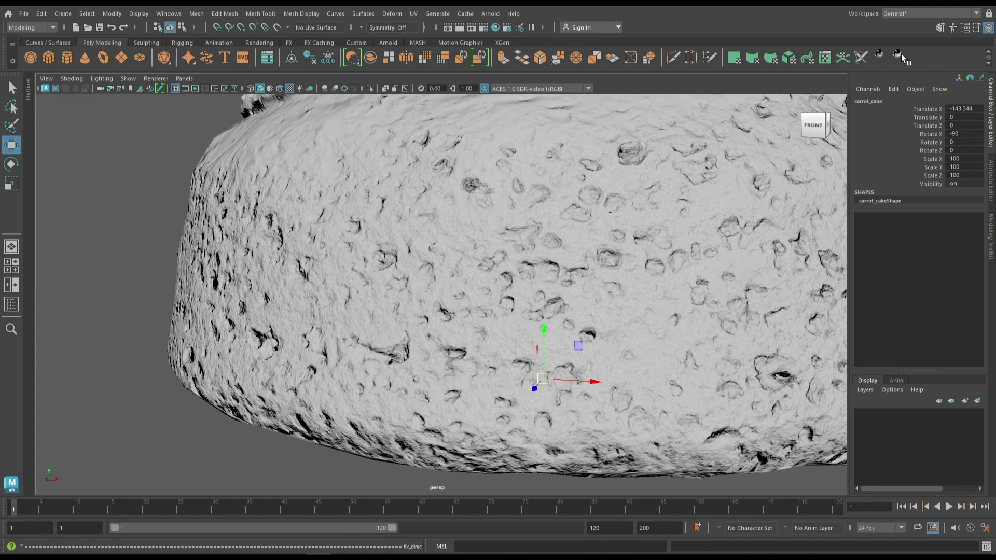
pyautogui.click(901, 53)
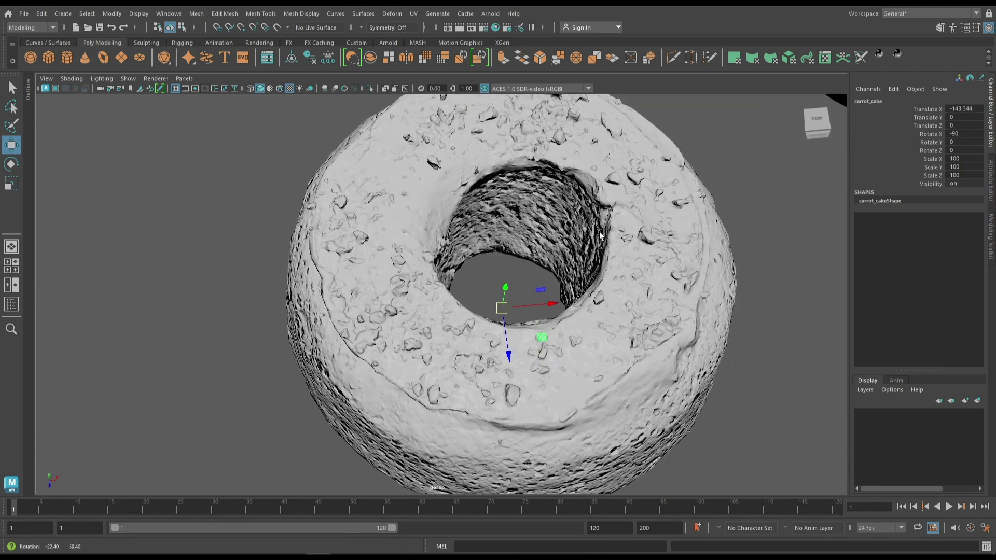
pyautogui.scroll(-5, 441, 290)
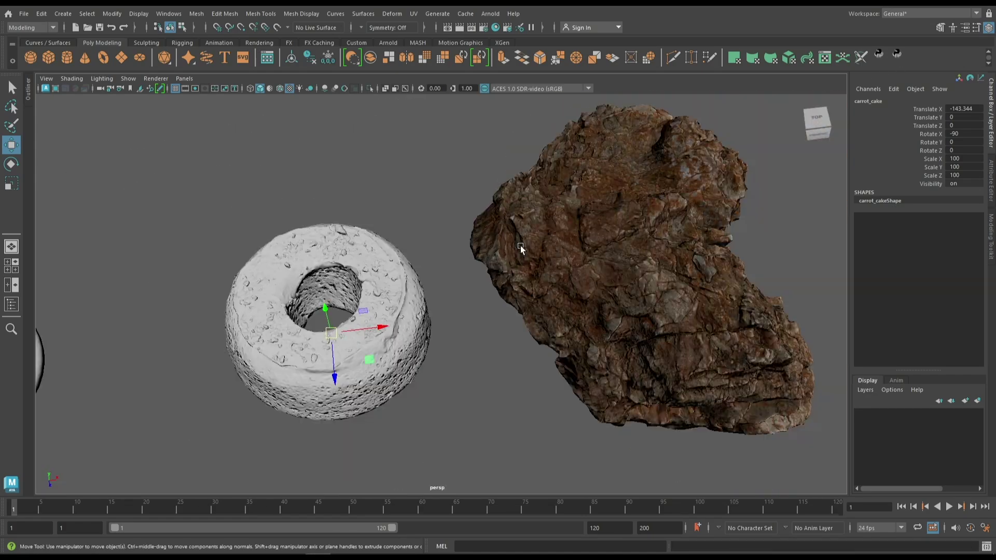
# Flip the rock boulder's normal-map green channel, undoing a stray move
pyautogui.click(625, 236)
pyautogui.keyDown('alt'); pyautogui.moveTo(625, 236); pyautogui.dragTo(578, 238); pyautogui.keyUp('alt')
pyautogui.click(897, 55)
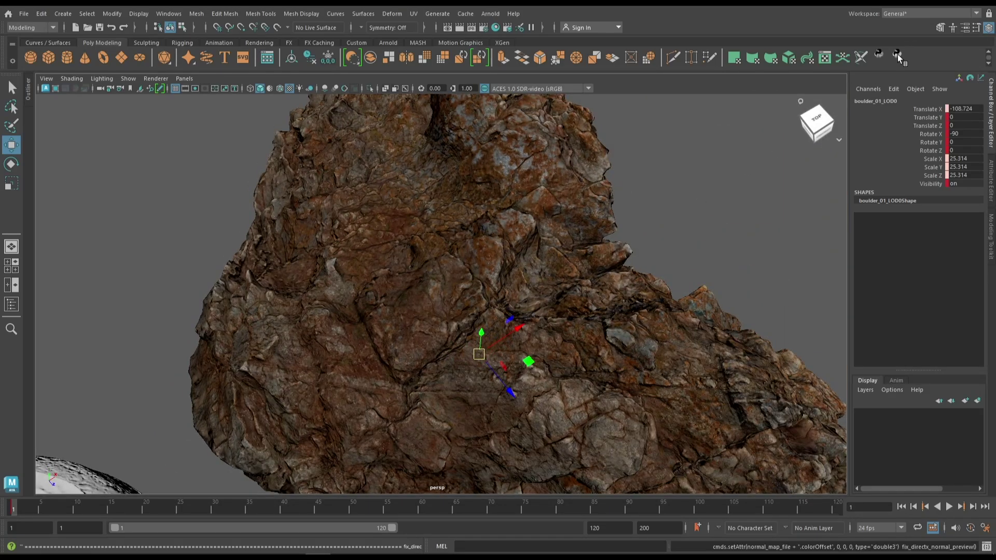
pyautogui.hotkey('ctrl', 'z')
pyautogui.hotkey('ctrl', 'z')
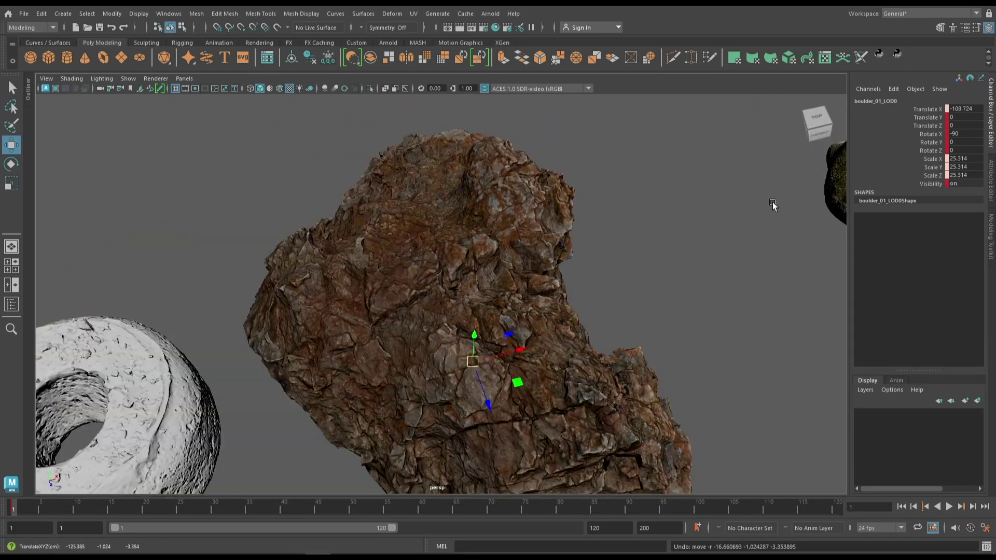
# Flip the cat statue's normal-map green channel, then select and frame the skull
pyautogui.hotkey('ctrl', 'z')
pyautogui.keyDown('alt'); pyautogui.moveTo(661, 231); pyautogui.dragTo(480, 304, button='right'); pyautogui.keyUp('alt')
pyautogui.keyDown('alt'); pyautogui.moveTo(479, 304); pyautogui.dragTo(462, 257); pyautogui.keyUp('alt')
pyautogui.keyDown('alt'); pyautogui.moveTo(462, 257); pyautogui.dragTo(496, 288, button='right'); pyautogui.keyUp('alt')
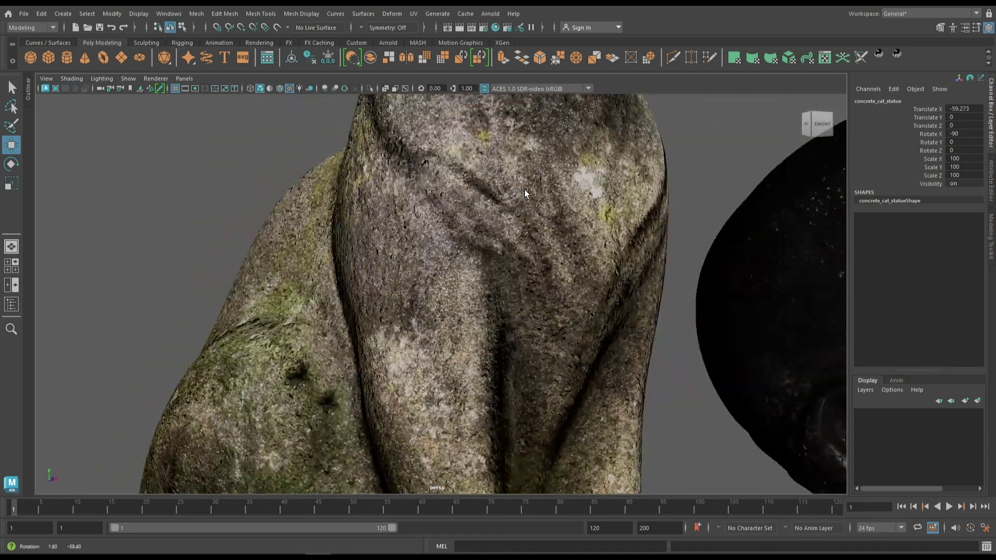
pyautogui.click(898, 56)
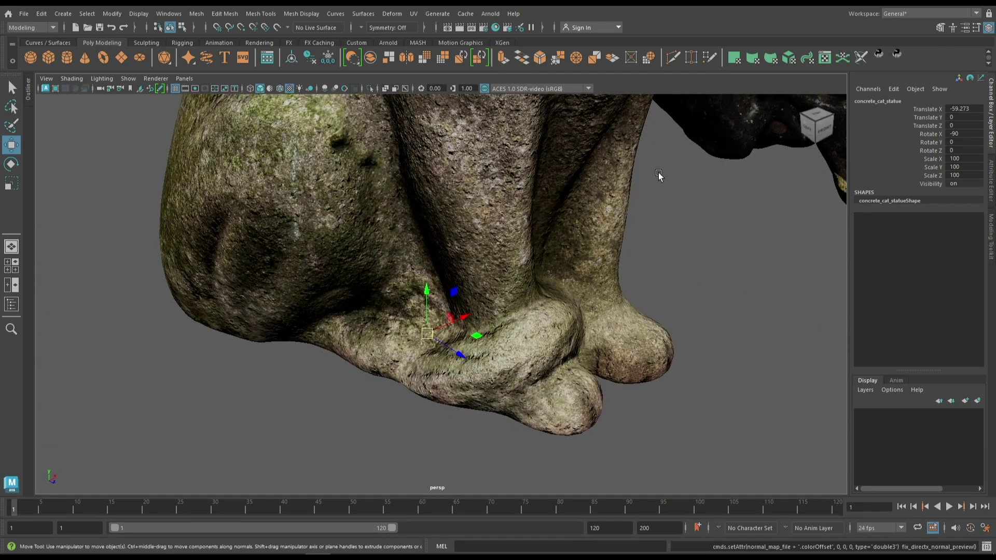
pyautogui.click(686, 160)
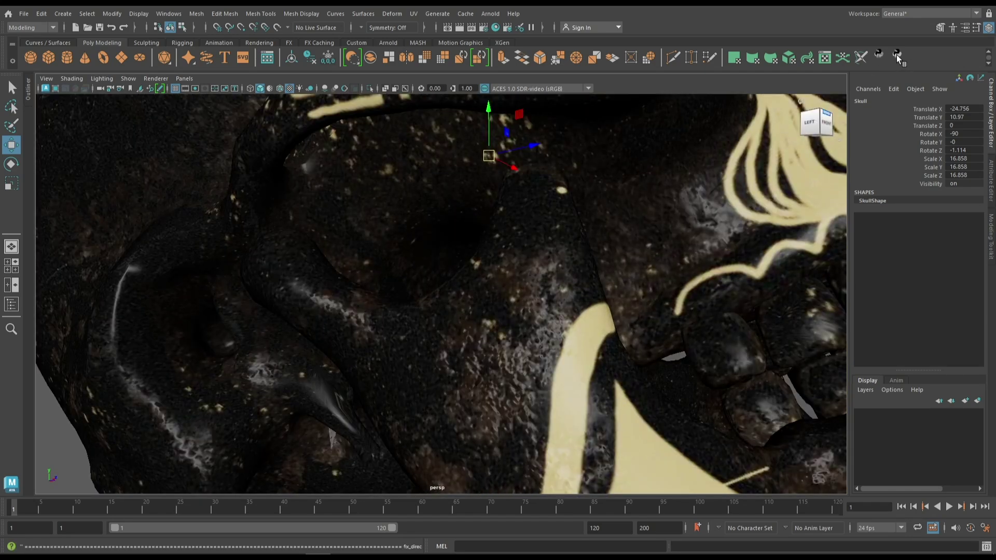
pyautogui.press('f')
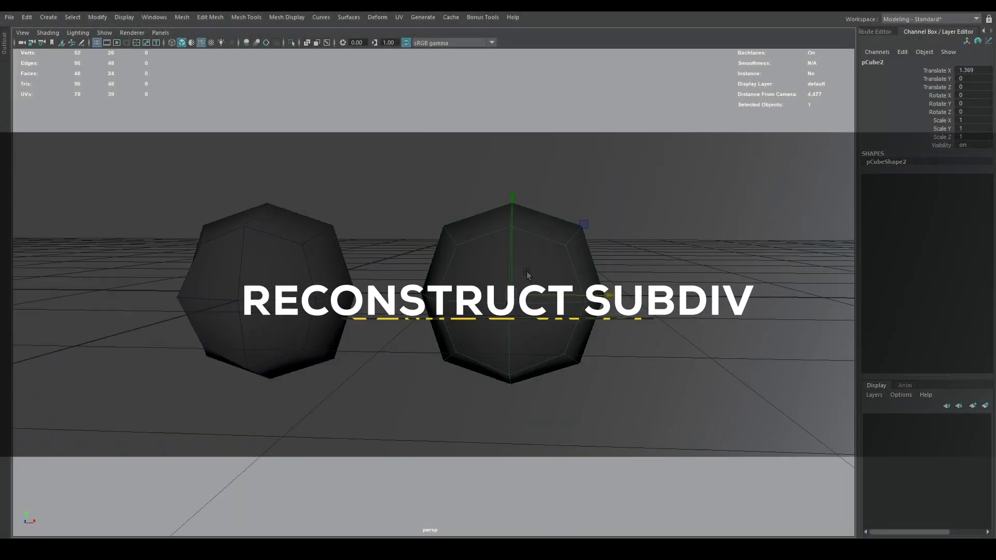
# Smooth the right-hand mesh and rebuild the sphere's low-poly cage with Reconstruct Subdiv
pyautogui.keyDown('shift'); pyautogui.moveTo(527, 271); pyautogui.dragTo(638, 360, button='right'); pyautogui.keyUp('shift')
pyautogui.keyDown('alt'); pyautogui.moveTo(573, 275); pyautogui.dragTo(711, 415, button='right'); pyautogui.keyUp('alt')
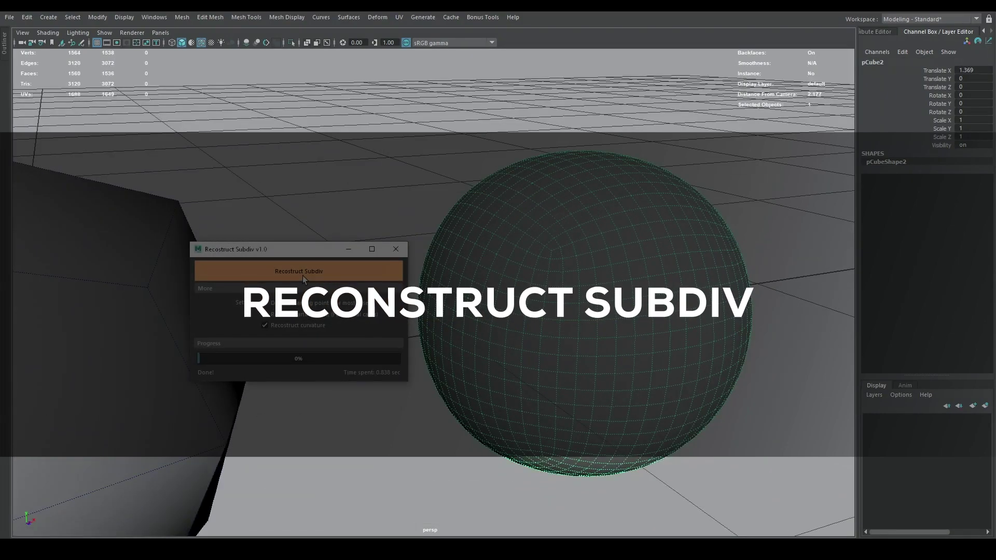
pyautogui.click(303, 275)
# Bring up the Mesh > Smooth options for the group of test primitives
pyautogui.keyDown('alt'); pyautogui.moveTo(607, 362); pyautogui.dragTo(672, 333, button='right'); pyautogui.keyUp('alt')
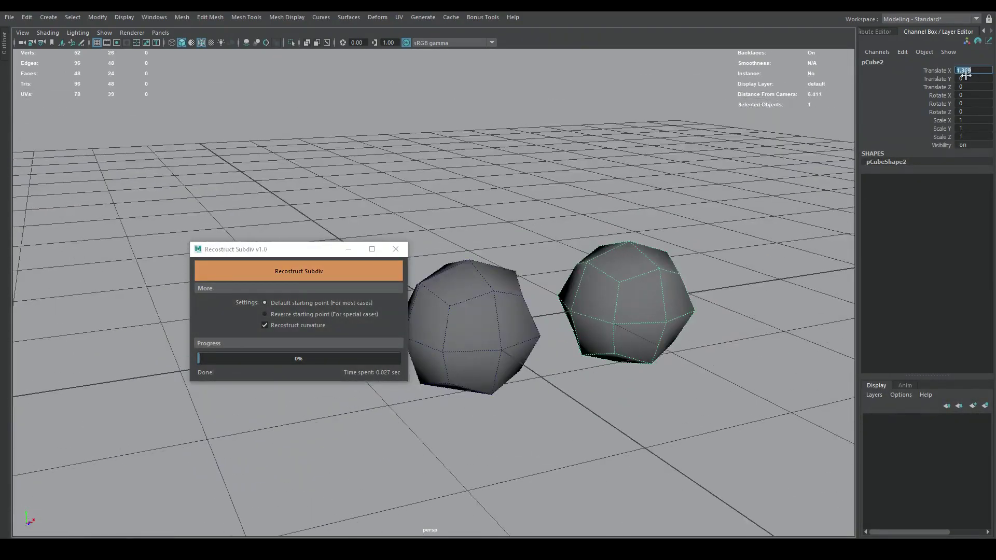
pyautogui.keyDown('alt'); pyautogui.moveTo(760, 106); pyautogui.dragTo(605, 238, button='right'); pyautogui.keyUp('alt')
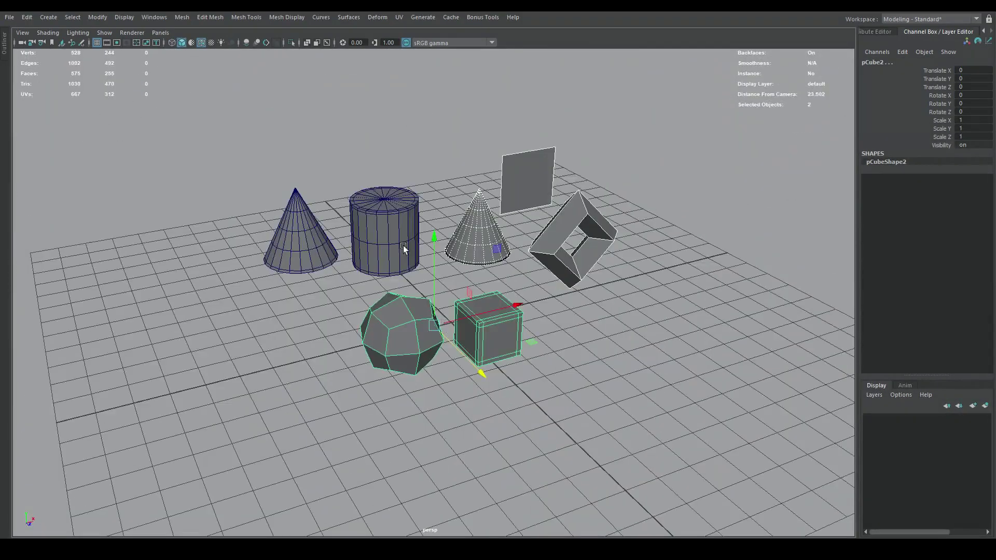
pyautogui.keyDown('shift'); pyautogui.moveTo(507, 262); pyautogui.dragTo(596, 374, button='right'); pyautogui.keyUp('shift')
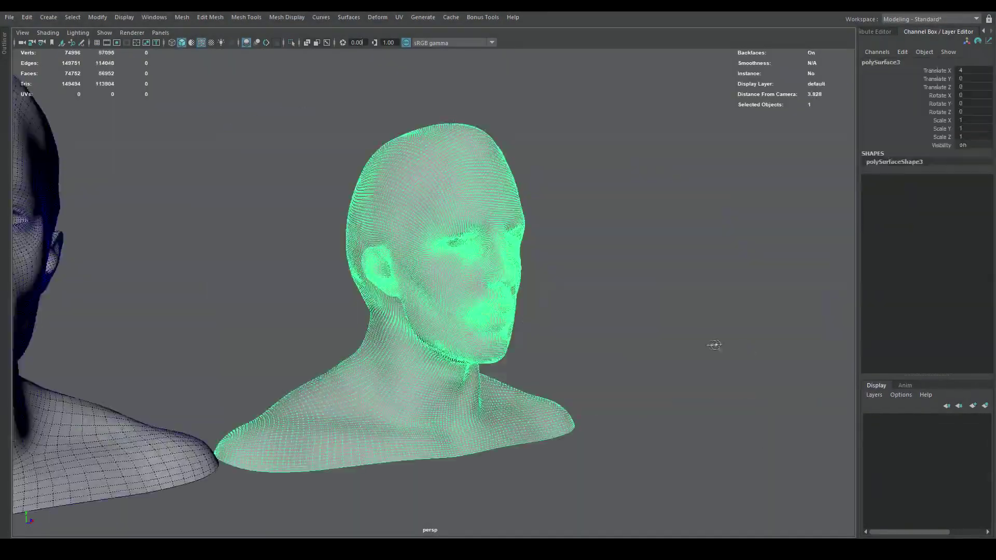
# Reconstruct the head scan, then rebuild the glasses' pad and clip two levels coarser
pyautogui.keyDown('alt'); pyautogui.moveTo(714, 344); pyautogui.dragTo(528, 303); pyautogui.keyUp('alt')
pyautogui.click(342, 268)
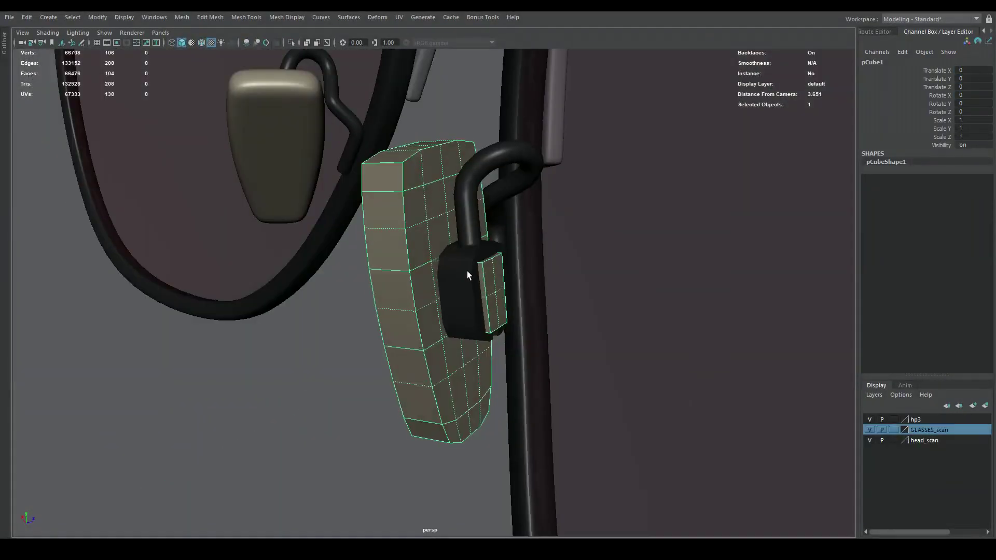
pyautogui.keyDown('shift'); pyautogui.click(466, 274); pyautogui.keyUp('shift')
pyautogui.keyDown('shift'); pyautogui.moveTo(453, 268); pyautogui.dragTo(447, 332, button='right'); pyautogui.keyUp('shift')
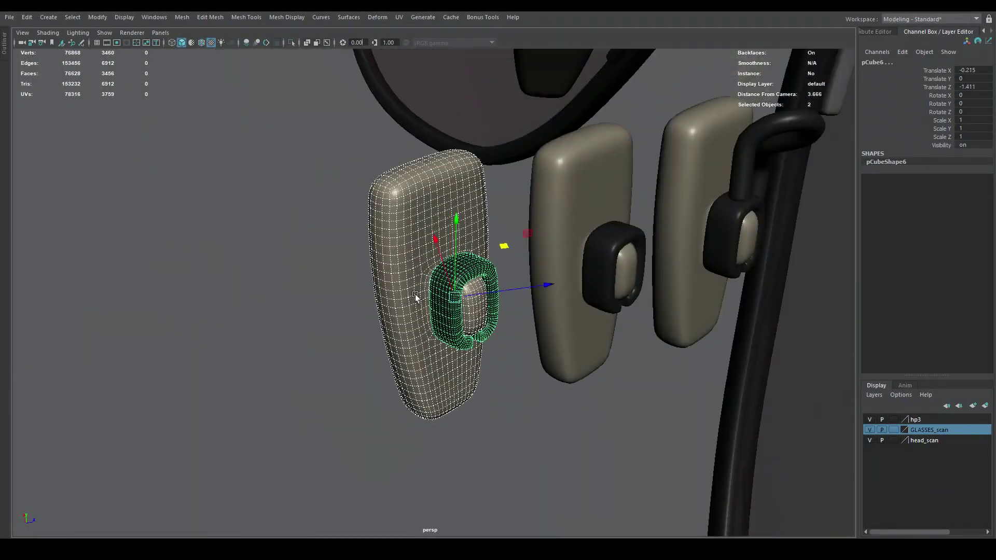
pyautogui.click(231, 183)
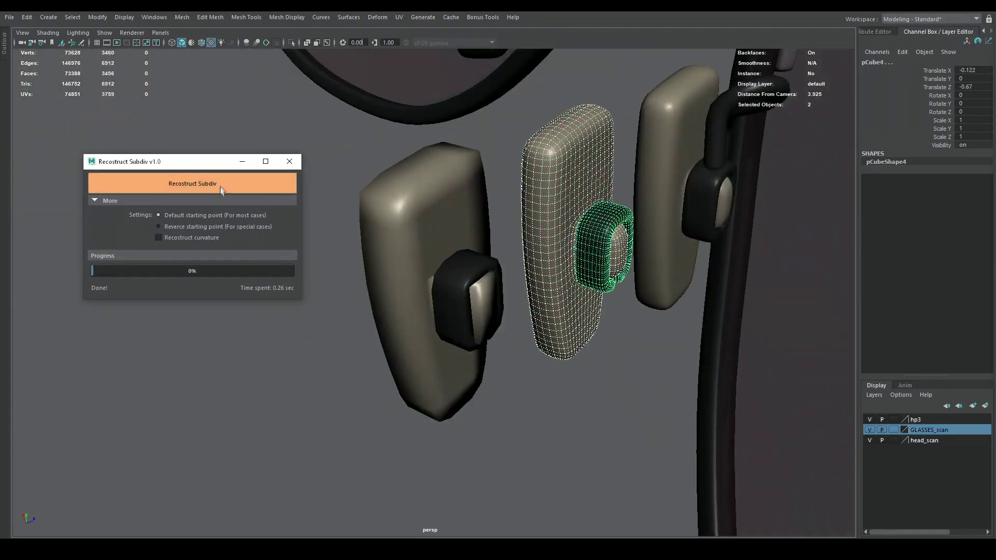
pyautogui.click(220, 186)
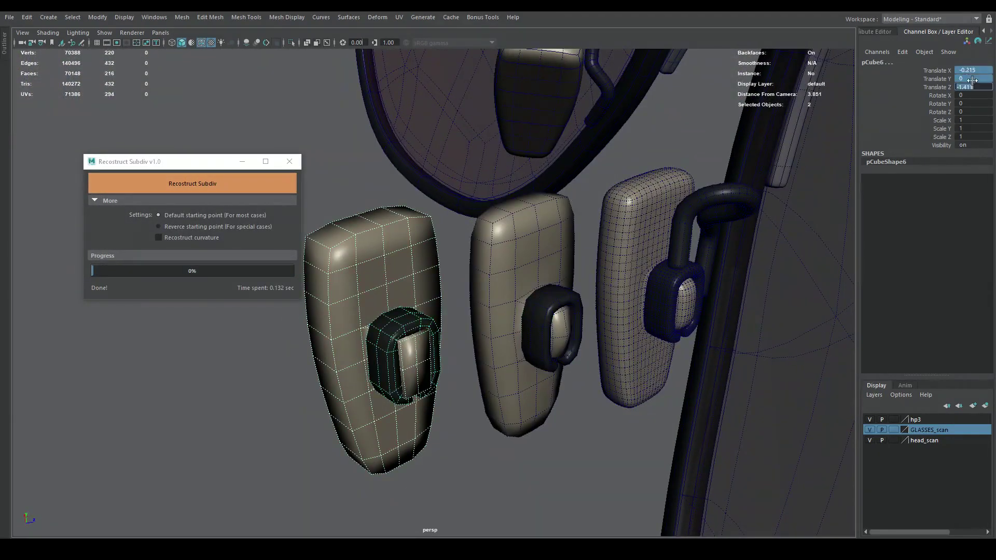
# Set the pad and clip's Translate X, Y and Z to 0 in the Channel Box
pyautogui.press('Return')
pyautogui.keyDown('alt'); pyautogui.moveTo(596, 220); pyautogui.dragTo(437, 173); pyautogui.keyUp('alt')
pyautogui.press('Return')
pyautogui.keyDown('alt'); pyautogui.moveTo(571, 280); pyautogui.dragTo(519, 233); pyautogui.keyUp('alt')
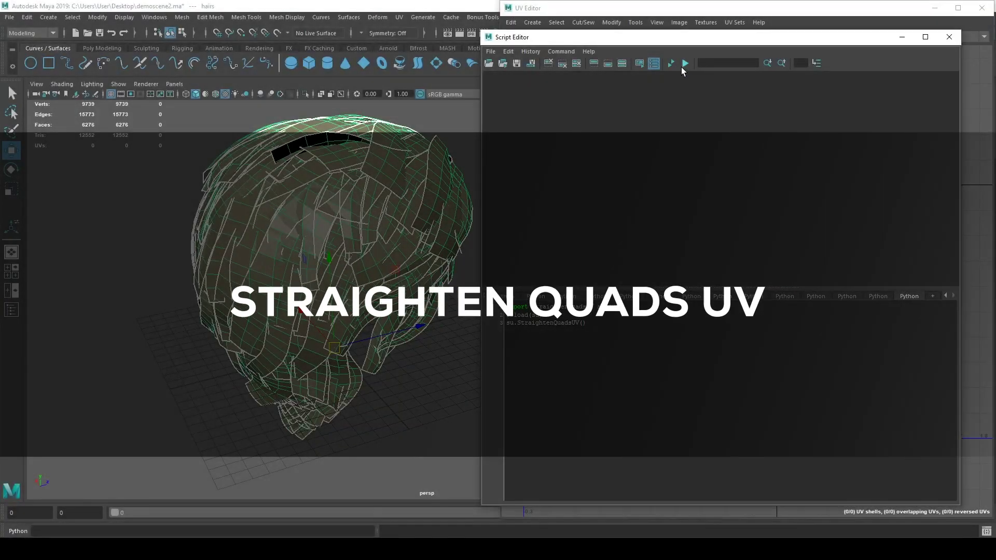
# Run the StraightenQuadsUV script, then select the hair faces and UV shells in the UV Editor
pyautogui.click(681, 67)
pyautogui.click(949, 37)
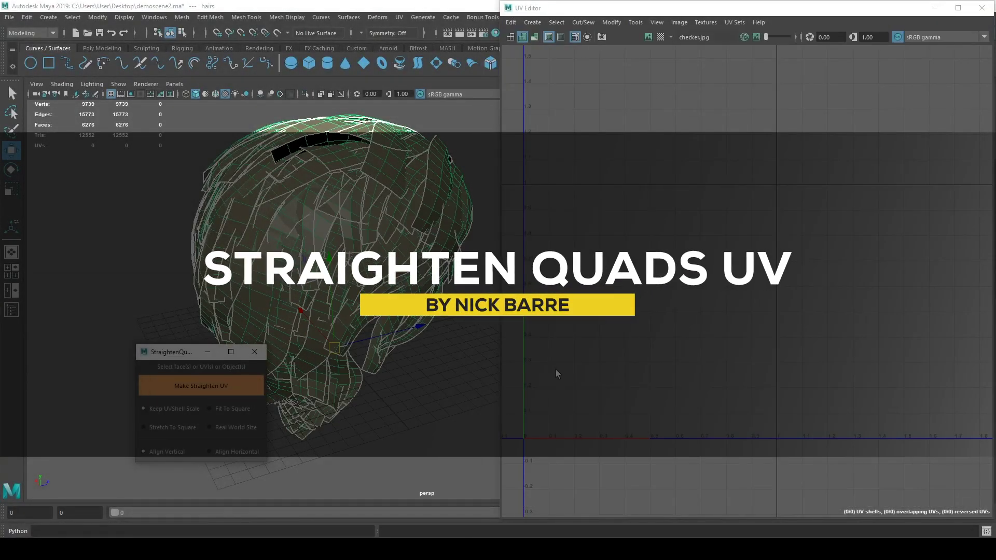
pyautogui.hotkey('ctrl', 'F11')
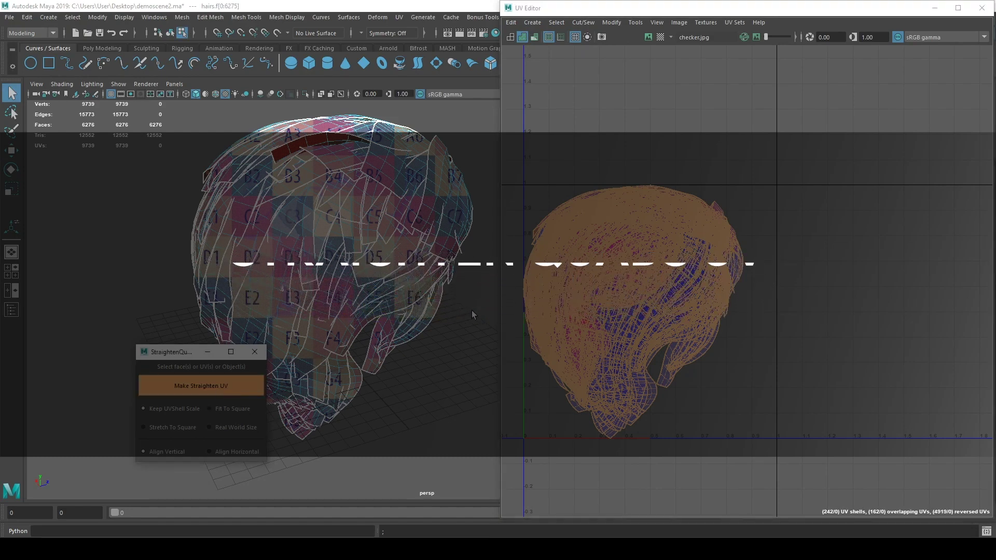
pyautogui.press('F8')
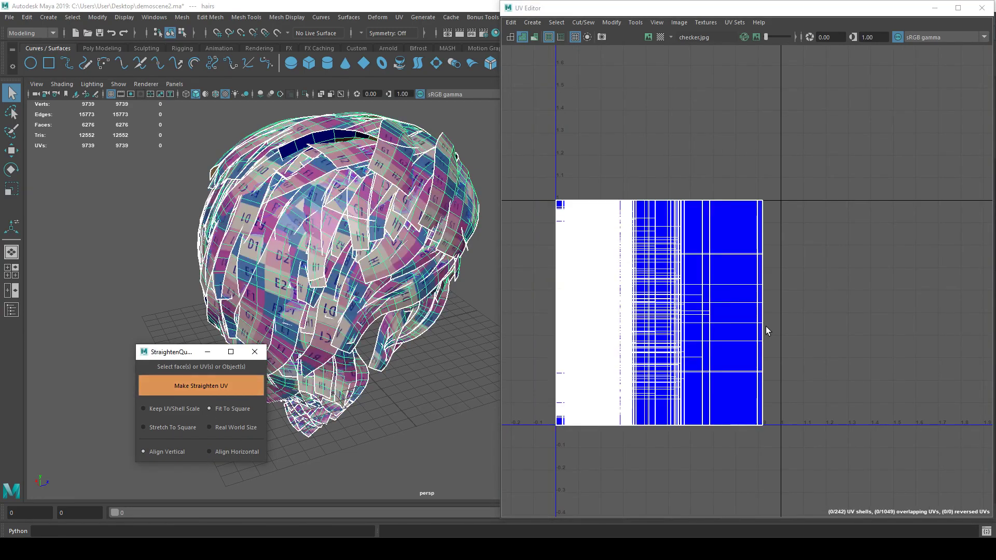
pyautogui.hotkey('ctrl', 'F11')
pyautogui.click(408, 208)
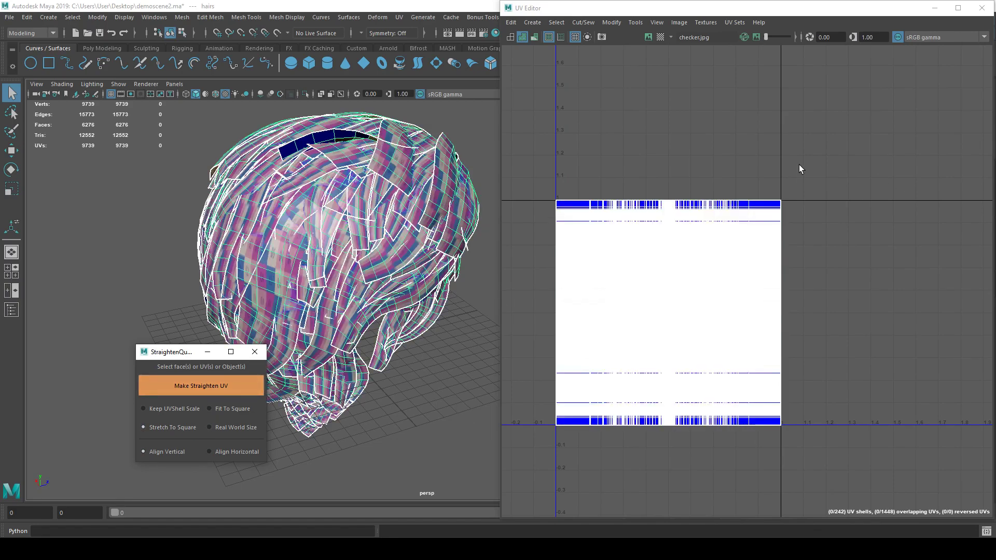
# Select the hair cards' UV shells and move them out of the way
pyautogui.click(334, 246)
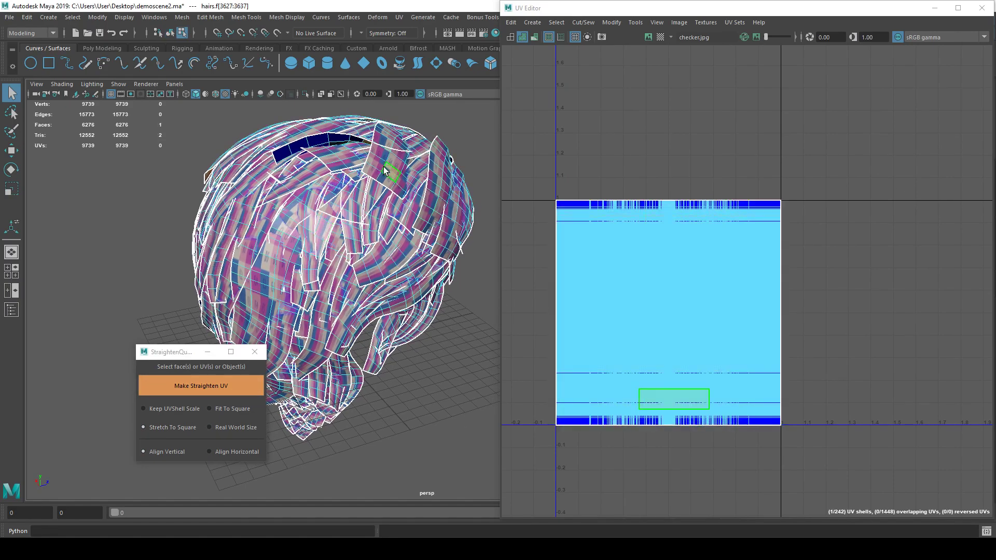
pyautogui.press('F8')
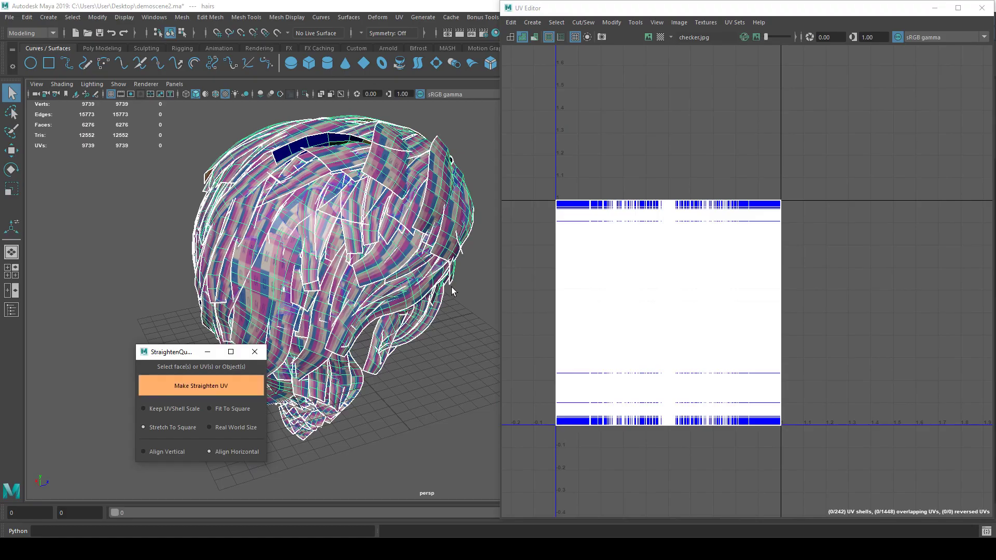
pyautogui.click(287, 274)
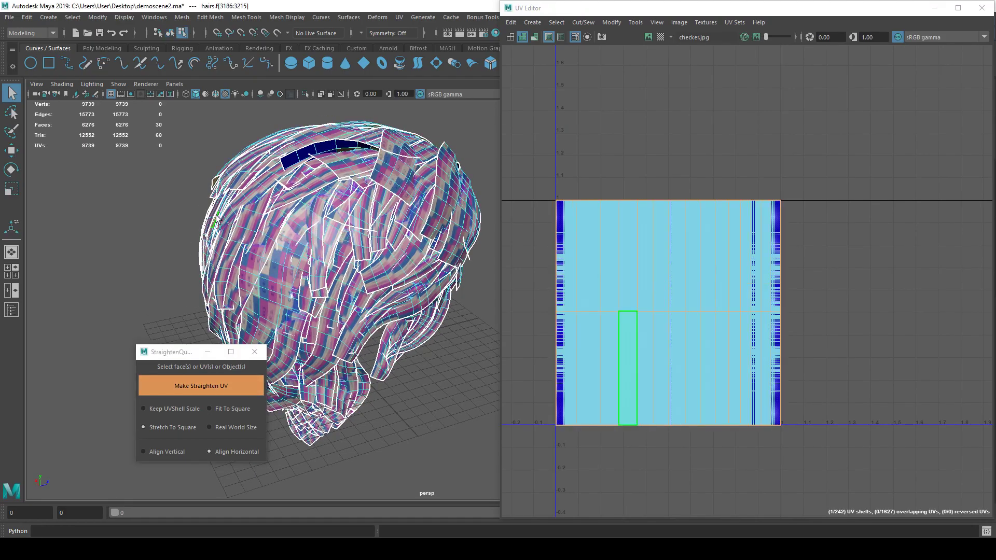
pyautogui.press('F8')
pyautogui.hotkey('ctrl', 'F11')
pyautogui.press('w')
pyautogui.moveTo(707, 302); pyautogui.dragTo(826, 102)
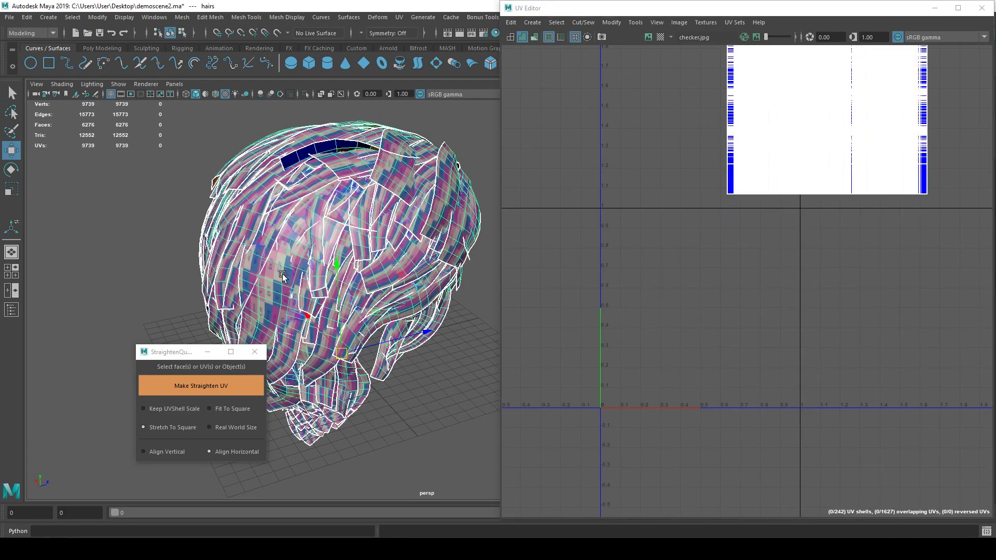
# Straighten the 51-face hair shell with Make Straighten UV, then redo it with Align Vertical
pyautogui.click(282, 276)
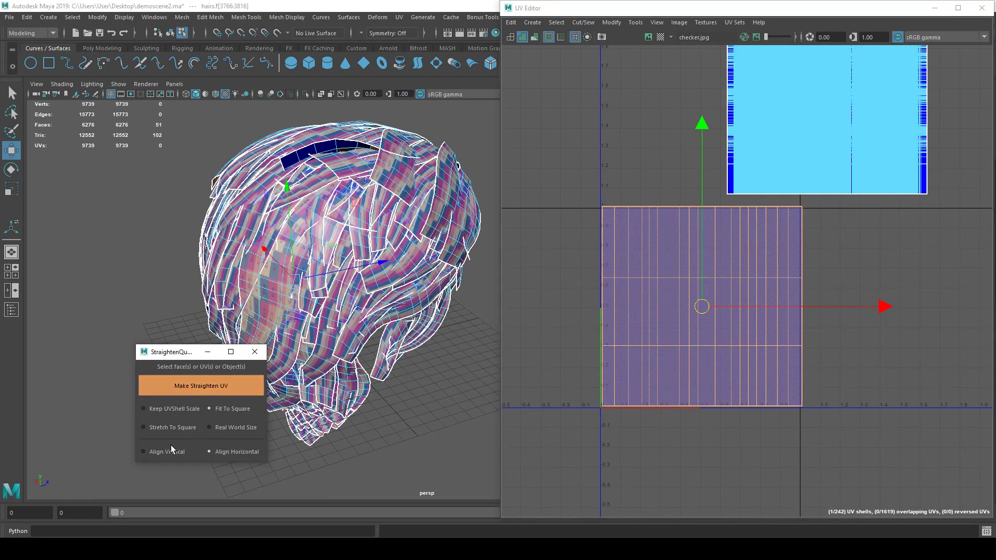
pyautogui.click(195, 388)
pyautogui.click(667, 417)
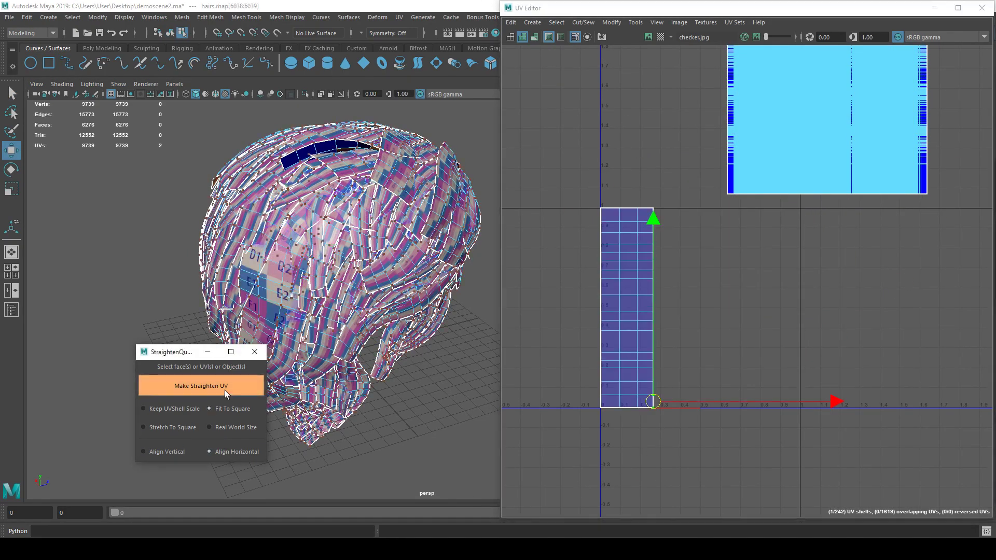
pyautogui.click(194, 388)
pyautogui.click(167, 450)
pyautogui.click(176, 384)
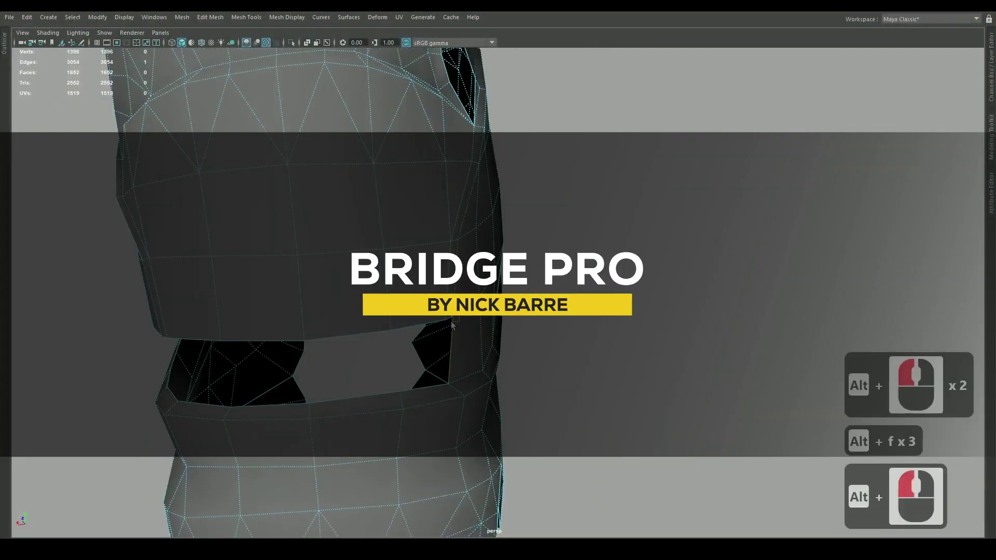
# Fill the first mesh holes with Bridge Pro (Alt+F) from selected border edges
pyautogui.hotkey('alt', 'f')
pyautogui.hotkey('alt', 'f')
pyautogui.hotkey('alt', 'f')
pyautogui.hotkey('alt', 'f')
pyautogui.hotkey('alt', 'f')
pyautogui.keyDown('alt'); pyautogui.moveTo(329, 360); pyautogui.dragTo(312, 352, button='middle'); pyautogui.keyUp('alt')
pyautogui.keyDown('alt'); pyautogui.moveTo(311, 352); pyautogui.dragTo(563, 359); pyautogui.keyUp('alt')
pyautogui.click(290, 343)
pyautogui.hotkey('alt', 'f')
pyautogui.hotkey('alt', 'f')
pyautogui.hotkey('alt', 'f')
pyautogui.hotkey('alt', 'f')
pyautogui.hotkey('alt', 'f')
pyautogui.hotkey('alt', 'f')
pyautogui.hotkey('alt', 'f')
pyautogui.click(270, 331)
pyautogui.hotkey('alt', 'f')
pyautogui.click(280, 332)
pyautogui.hotkey('alt', 'f')
pyautogui.hotkey('alt', 'f')
pyautogui.hotkey('alt', 'f')
pyautogui.hotkey('alt', 'f')
pyautogui.hotkey('alt', 'f')
pyautogui.hotkey('alt', 'f')
pyautogui.hotkey('alt', 'f')
pyautogui.hotkey('alt', 'f')
pyautogui.hotkey('alt', 'f')
pyautogui.hotkey('alt', 'f')
pyautogui.hotkey('alt', 'f')
pyautogui.hotkey('alt', 'f')
pyautogui.hotkey('alt', 'f')
pyautogui.hotkey('alt', 'f')
pyautogui.hotkey('alt', 'f')
pyautogui.hotkey('alt', 'f')
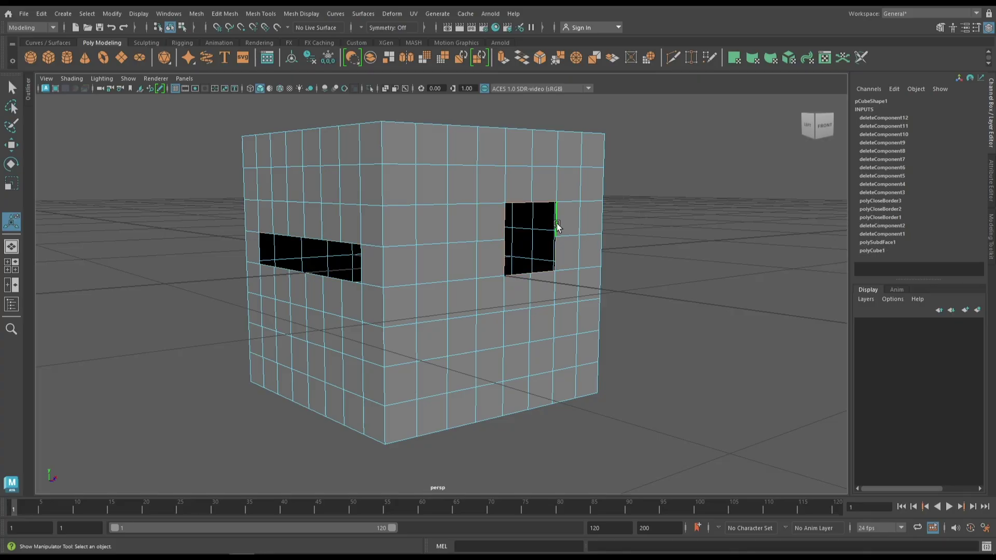
# Bridge the cube's right and left holes with the hotbox Edit Mesh > Bridge command
pyautogui.press('space')
pyautogui.click(415, 234)
pyautogui.click(423, 311)
pyautogui.keyDown('alt'); pyautogui.moveTo(422, 311); pyautogui.dragTo(404, 249); pyautogui.keyUp('alt')
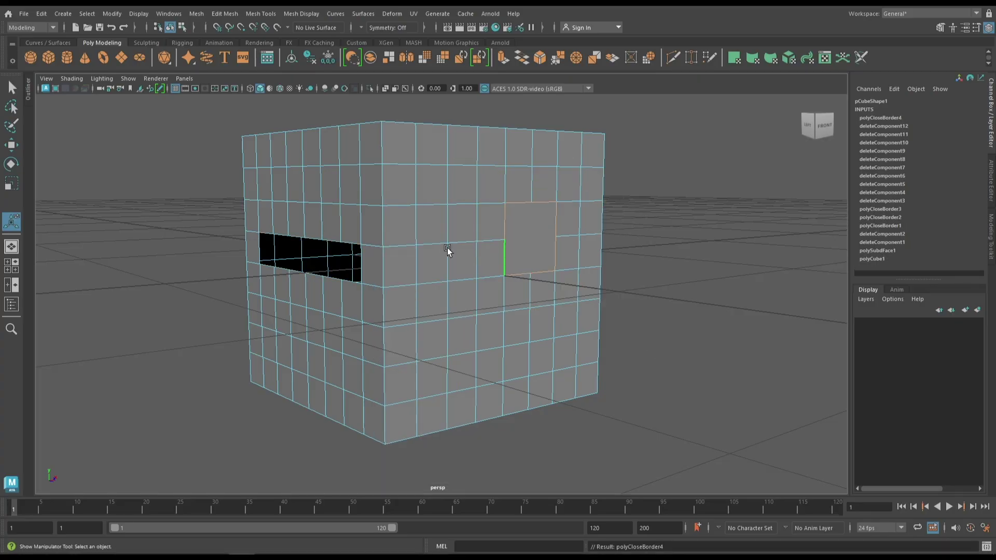
pyautogui.press('space')
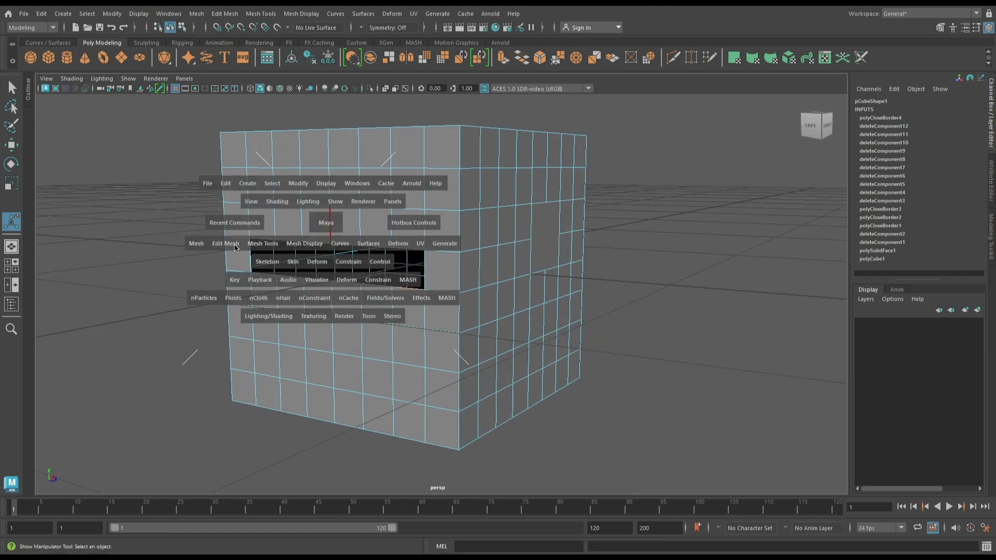
pyautogui.moveTo(234, 248); pyautogui.dragTo(243, 249)
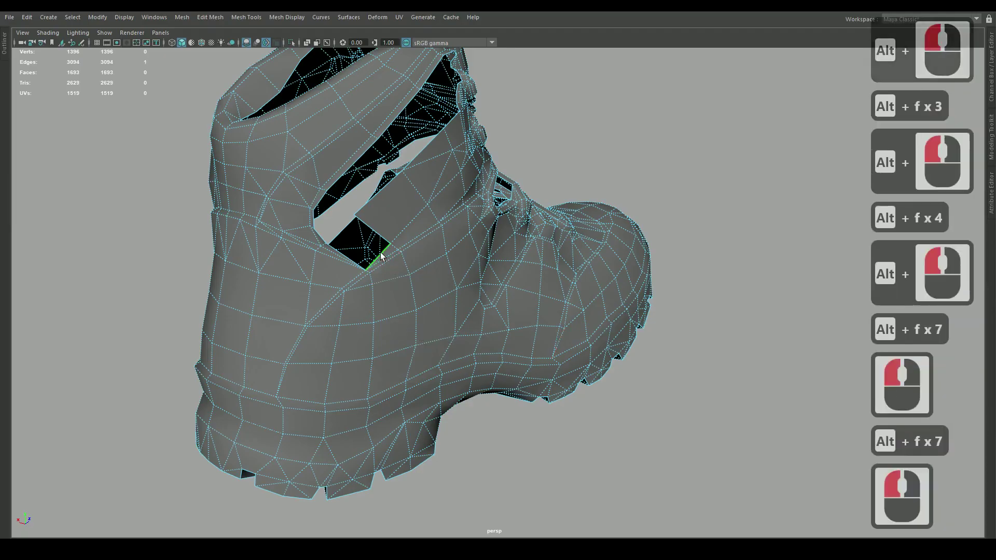
# Select border edges on the boot's heel opening, side opening and small hole
pyautogui.keyDown('alt'); pyautogui.moveTo(379, 256); pyautogui.dragTo(353, 264, button='middle'); pyautogui.keyUp('alt')
pyautogui.keyDown('alt'); pyautogui.moveTo(353, 264); pyautogui.dragTo(323, 271, button='right'); pyautogui.keyUp('alt')
pyautogui.click(247, 150)
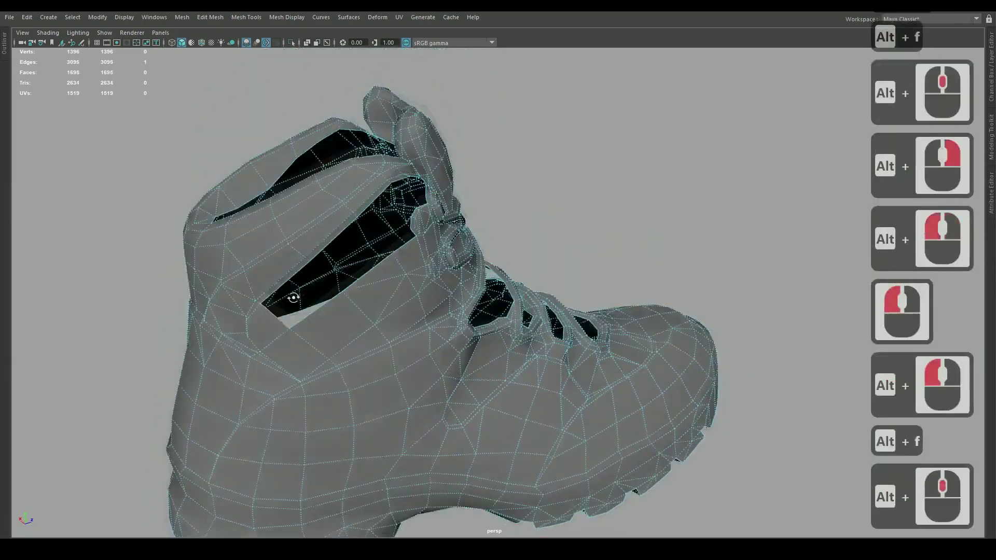
pyautogui.keyDown('alt'); pyautogui.moveTo(289, 289); pyautogui.dragTo(384, 229); pyautogui.keyUp('alt')
pyautogui.click(383, 230)
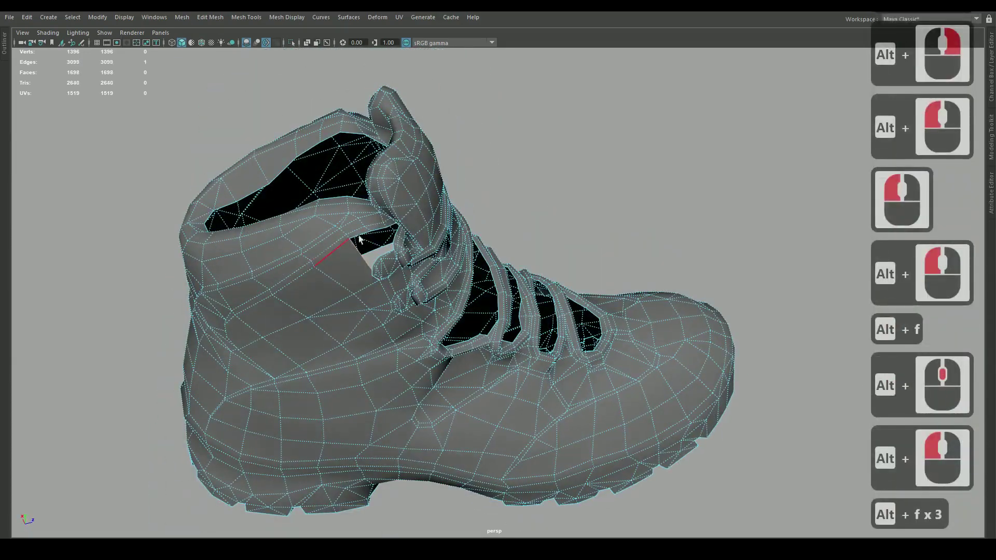
pyautogui.click(394, 229)
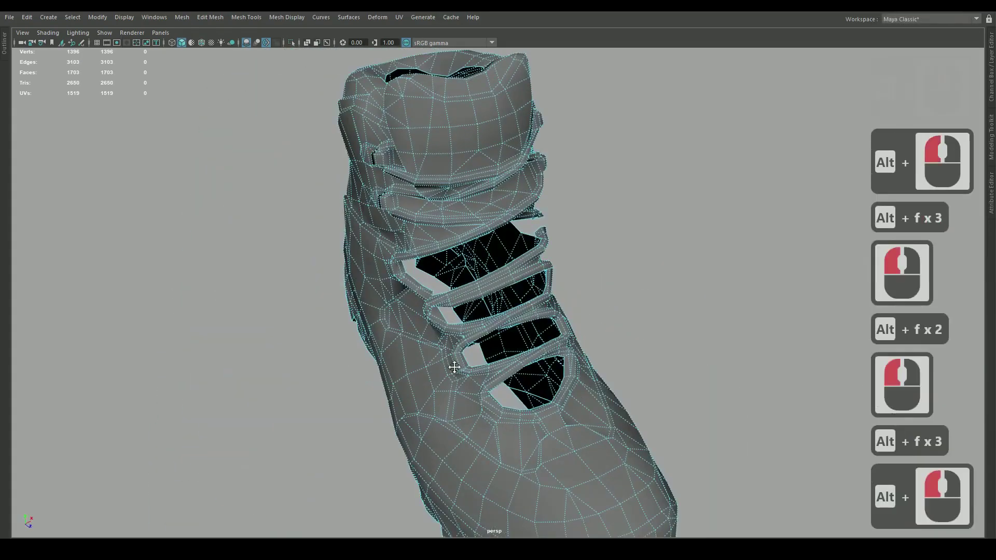
# Fill the boot's two lower lace holes with new faces
pyautogui.keyDown('alt'); pyautogui.moveTo(454, 367); pyautogui.dragTo(523, 504, button='right'); pyautogui.keyUp('alt')
pyautogui.click(399, 303)
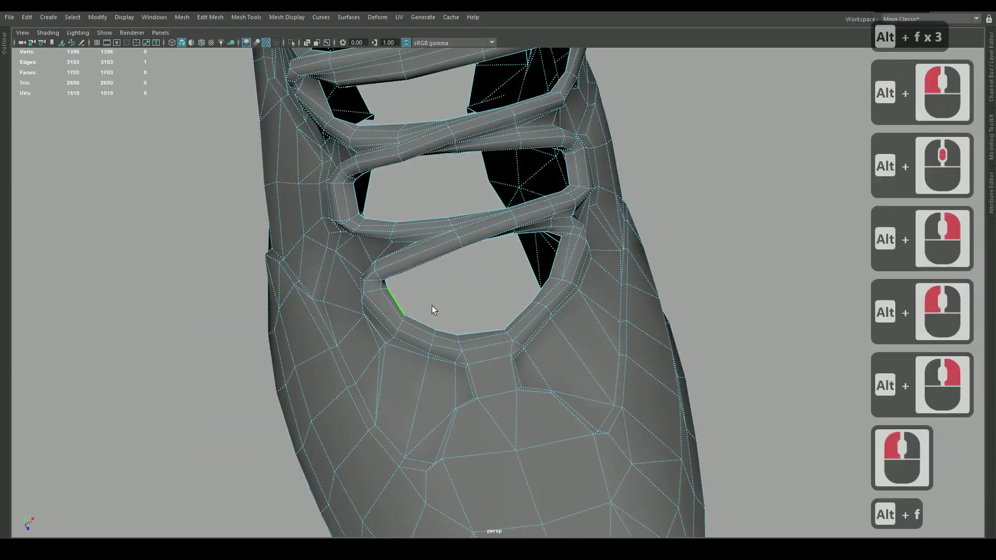
pyautogui.click(473, 323)
pyautogui.keyDown('alt'); pyautogui.moveTo(473, 322); pyautogui.dragTo(464, 353); pyautogui.keyUp('alt')
pyautogui.hotkey('alt', 'f')
pyautogui.hotkey('alt', 'f')
pyautogui.hotkey('alt', 'f')
pyautogui.hotkey('alt', 'f')
pyautogui.keyDown('alt'); pyautogui.moveTo(476, 342); pyautogui.dragTo(397, 255, button='middle'); pyautogui.keyUp('alt')
pyautogui.click(396, 256)
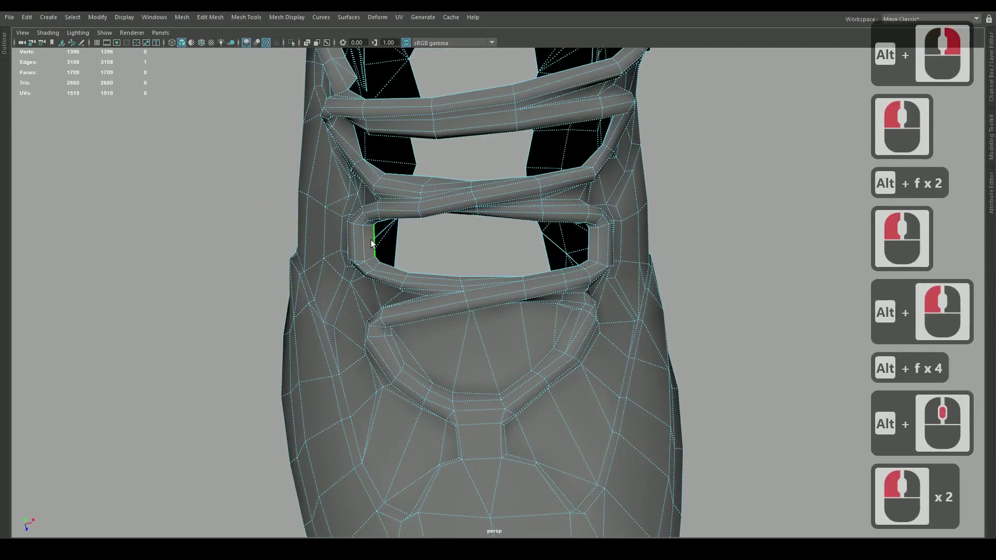
pyautogui.hotkey('alt', 'f')
pyautogui.hotkey('alt', 'f')
pyautogui.hotkey('alt', 'f')
pyautogui.hotkey('alt', 'f')
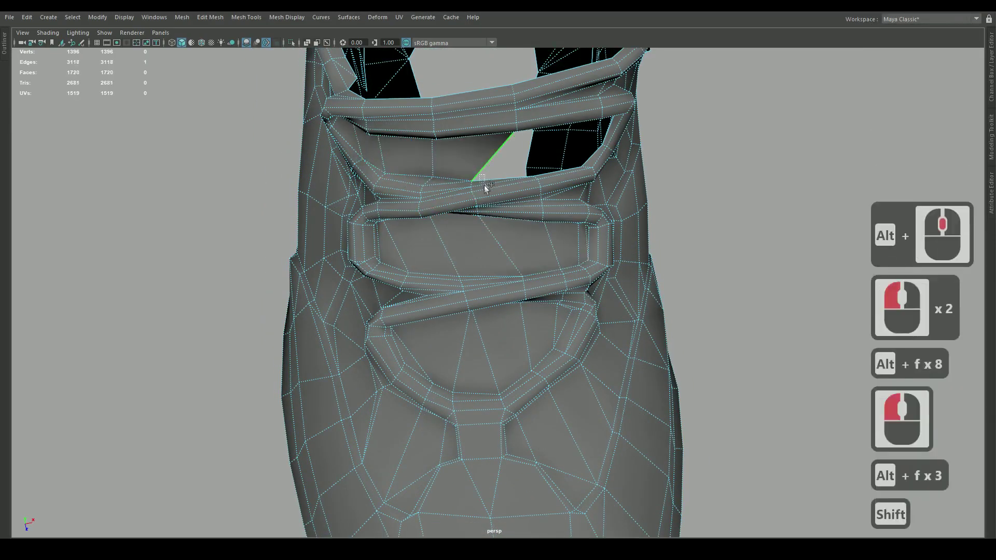
# Close the boot's side opening with repeated Bridge Pro fills
pyautogui.keyDown('alt'); pyautogui.moveTo(486, 194); pyautogui.dragTo(456, 238, button='middle'); pyautogui.keyUp('alt')
pyautogui.keyDown('alt'); pyautogui.moveTo(457, 238); pyautogui.dragTo(431, 285); pyautogui.keyUp('alt')
pyautogui.hotkey('alt', 'f')
pyautogui.hotkey('alt', 'f')
pyautogui.hotkey('alt', 'f')
pyautogui.hotkey('alt', 'f')
pyautogui.keyDown('alt'); pyautogui.moveTo(469, 264); pyautogui.dragTo(498, 280, button='middle'); pyautogui.keyUp('alt')
pyautogui.keyDown('alt'); pyautogui.moveTo(498, 280); pyautogui.dragTo(527, 296); pyautogui.keyUp('alt')
pyautogui.keyDown('alt'); pyautogui.moveTo(527, 296); pyautogui.dragTo(622, 306, button='right'); pyautogui.keyUp('alt')
pyautogui.click(635, 308)
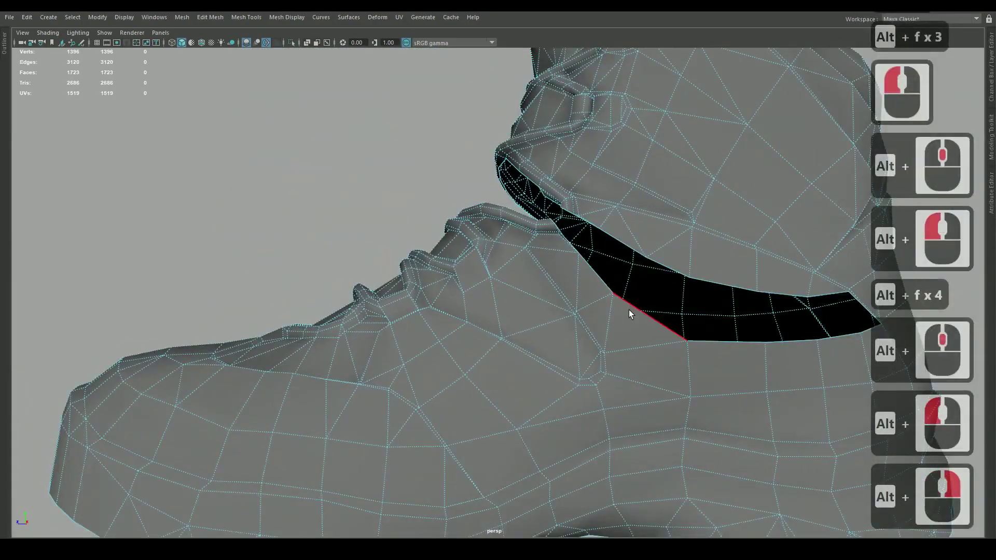
pyautogui.keyDown('shift'); pyautogui.click(634, 295); pyautogui.keyUp('shift')
pyautogui.keyDown('alt'); pyautogui.moveTo(633, 294); pyautogui.dragTo(617, 291); pyautogui.keyUp('alt')
pyautogui.hotkey('alt', 'f')
pyautogui.keyDown('alt'); pyautogui.moveTo(617, 290); pyautogui.dragTo(594, 285, button='middle'); pyautogui.keyUp('alt')
pyautogui.hotkey('alt', 'f')
pyautogui.hotkey('alt', 'f')
pyautogui.hotkey('alt', 'f')
pyautogui.hotkey('alt', 'f')
pyautogui.moveTo(594, 285)
pyautogui.keyDown('alt'); pyautogui.mouseDown()
pyautogui.moveTo(511, 282)
pyautogui.moveTo(614, 298)
pyautogui.moveTo(581, 291)
pyautogui.mouseUp(); pyautogui.keyUp('alt')
# Fill the gap between the front laces and continue closing the side opening
pyautogui.click(575, 289)
pyautogui.keyDown('alt'); pyautogui.moveTo(576, 289); pyautogui.dragTo(434, 254); pyautogui.keyUp('alt')
pyautogui.hotkey('alt', 'f')
pyautogui.hotkey('alt', 'f')
pyautogui.hotkey('alt', 'f')
pyautogui.hotkey('alt', 'f')
pyautogui.hotkey('alt', 'f')
pyautogui.hotkey('alt', 'f')
pyautogui.hotkey('alt', 'f')
pyautogui.hotkey('alt', 'f')
pyautogui.hotkey('alt', 'f')
pyautogui.hotkey('alt', 'f')
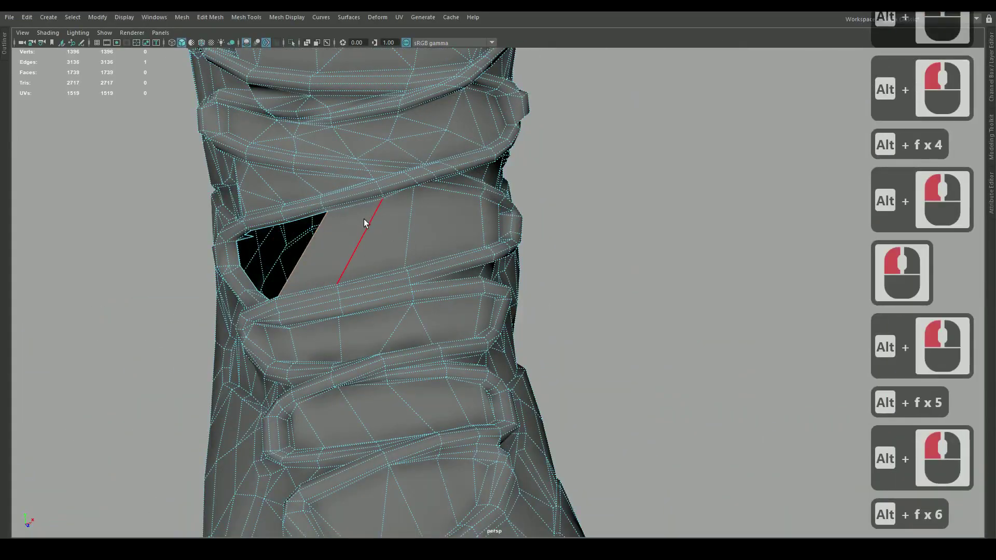
pyautogui.click(364, 223)
pyautogui.keyDown('alt'); pyautogui.moveTo(364, 223); pyautogui.dragTo(502, 253); pyautogui.keyUp('alt')
pyautogui.hotkey('alt', 'f')
pyautogui.hotkey('alt', 'f')
pyautogui.hotkey('alt', 'f')
pyautogui.hotkey('alt', 'f')
pyautogui.hotkey('alt', 'f')
pyautogui.hotkey('alt', 'f')
pyautogui.keyDown('alt'); pyautogui.moveTo(595, 292); pyautogui.dragTo(555, 272, button='right'); pyautogui.keyUp('alt')
pyautogui.keyDown('alt'); pyautogui.moveTo(555, 272); pyautogui.dragTo(515, 252); pyautogui.keyUp('alt')
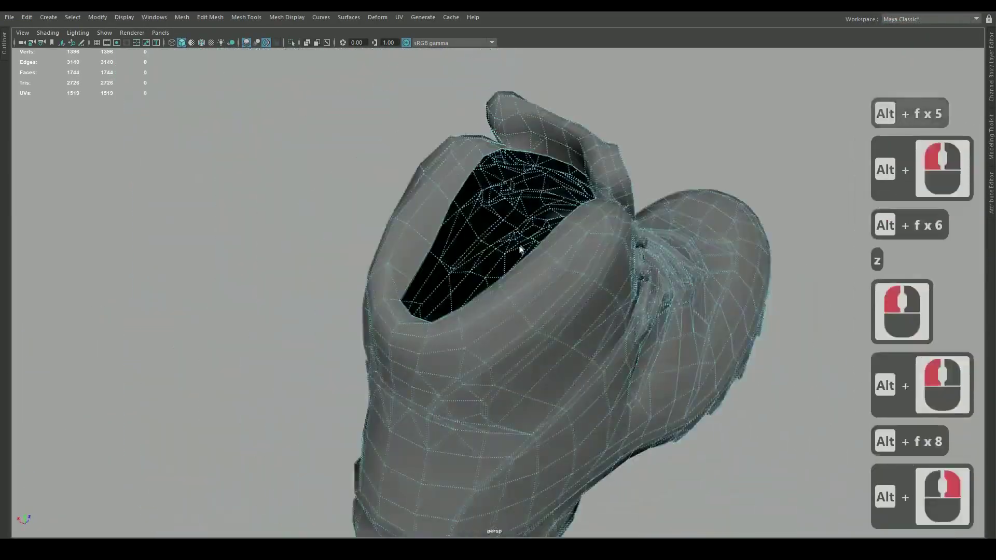
# Box-select the edges around a side hole and fill it with new faces
pyautogui.hotkey('alt', 'f')
pyautogui.keyDown('alt'); pyautogui.moveTo(444, 224); pyautogui.dragTo(555, 125); pyautogui.keyUp('alt')
pyautogui.keyDown('alt'); pyautogui.moveTo(556, 124); pyautogui.dragTo(540, 222, button='middle'); pyautogui.keyUp('alt')
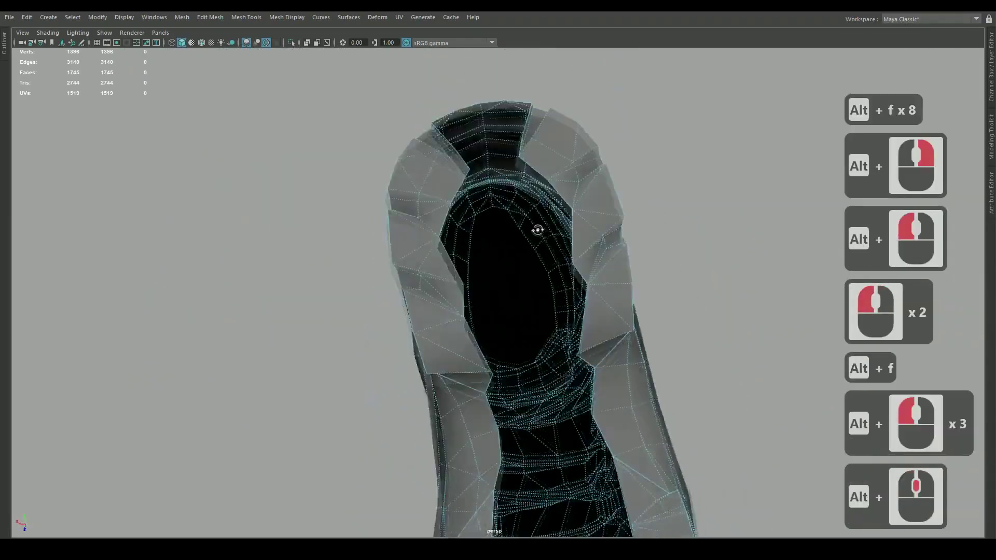
pyautogui.keyDown('alt'); pyautogui.moveTo(540, 222); pyautogui.dragTo(467, 166); pyautogui.keyUp('alt')
pyautogui.keyDown('alt'); pyautogui.moveTo(467, 166); pyautogui.dragTo(397, 129, button='middle'); pyautogui.keyUp('alt')
pyautogui.moveTo(398, 129); pyautogui.dragTo(534, 215)
pyautogui.click(463, 202)
pyautogui.hotkey('alt', 'f')
# Keep filling the side hole and the hole near the boot's top
pyautogui.hotkey('alt', 'f')
pyautogui.keyDown('alt'); pyautogui.moveTo(534, 215); pyautogui.dragTo(445, 262, button='middle'); pyautogui.keyUp('alt')
pyautogui.hotkey('alt', 'f')
pyautogui.hotkey('alt', 'f')
pyautogui.hotkey('alt', 'f')
pyautogui.hotkey('alt', 'f')
pyautogui.hotkey('alt', 'f')
pyautogui.hotkey('alt', 'f')
pyautogui.moveTo(445, 262)
pyautogui.keyDown('alt'); pyautogui.mouseDown()
pyautogui.moveTo(425, 259)
pyautogui.moveTo(446, 254)
pyautogui.mouseUp(); pyautogui.keyUp('alt')
pyautogui.hotkey('alt', 'f')
pyautogui.hotkey('alt', 'f')
pyautogui.click(464, 245)
# Delete a face in the boot's sole and refill the resulting hole
pyautogui.hotkey('alt', 'f')
pyautogui.hotkey('alt', 'f')
pyautogui.hotkey('alt', 'f')
pyautogui.hotkey('alt', 'f')
pyautogui.keyDown('alt'); pyautogui.moveTo(446, 254); pyautogui.dragTo(503, 301, button='middle'); pyautogui.keyUp('alt')
pyautogui.hotkey('alt', 'f')
pyautogui.hotkey('alt', 'f')
pyautogui.hotkey('alt', 'f')
pyautogui.hotkey('alt', 'f')
pyautogui.keyDown('alt'); pyautogui.moveTo(503, 301); pyautogui.dragTo(476, 270); pyautogui.keyUp('alt')
pyautogui.hotkey('alt', 'f')
pyautogui.hotkey('alt', 'f')
pyautogui.hotkey('alt', 'f')
pyautogui.moveTo(476, 270); pyautogui.dragTo(400, 263, button='right')
pyautogui.click(395, 281)
pyautogui.press('Delete')
pyautogui.click(401, 262)
pyautogui.hotkey('alt', 'f')
pyautogui.hotkey('alt', 'f')
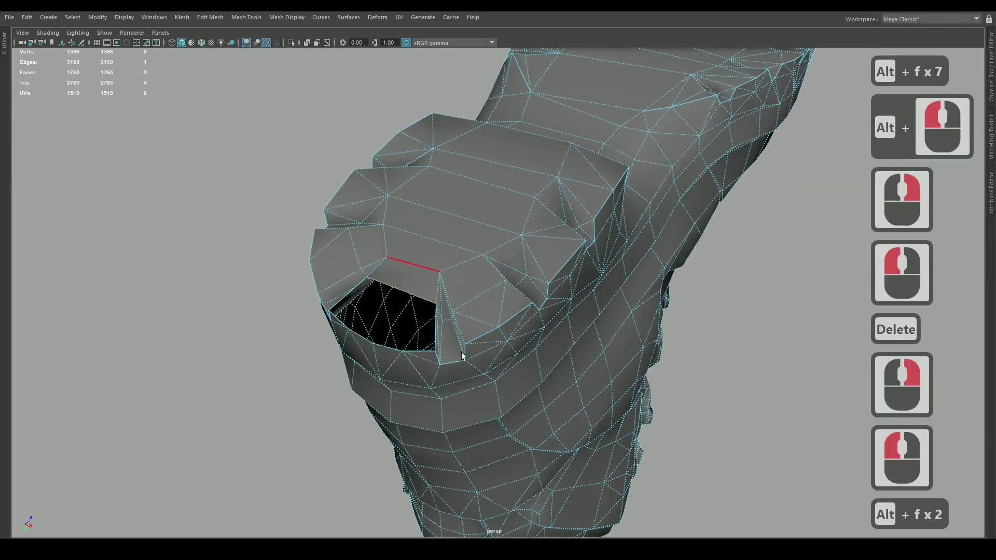
pyautogui.hotkey('alt', 'f')
pyautogui.hotkey('alt', 'f')
# Poke the boot's front face and pull the new centre vertex outward
pyautogui.keyDown('alt'); pyautogui.moveTo(456, 352); pyautogui.dragTo(594, 179); pyautogui.keyUp('alt')
pyautogui.click(456, 298)
pyautogui.moveTo(456, 280); pyautogui.dragTo(411, 262, button='right')
pyautogui.moveTo(413, 296); pyautogui.dragTo(392, 296, button='right')
pyautogui.click(413, 344)
pyautogui.press('w')
pyautogui.moveTo(411, 299); pyautogui.dragTo(422, 307)
# Select the whole boot mesh and frame it in view
pyautogui.press('q')
pyautogui.moveTo(422, 307); pyautogui.dragTo(443, 285, button='right')
pyautogui.press('f')
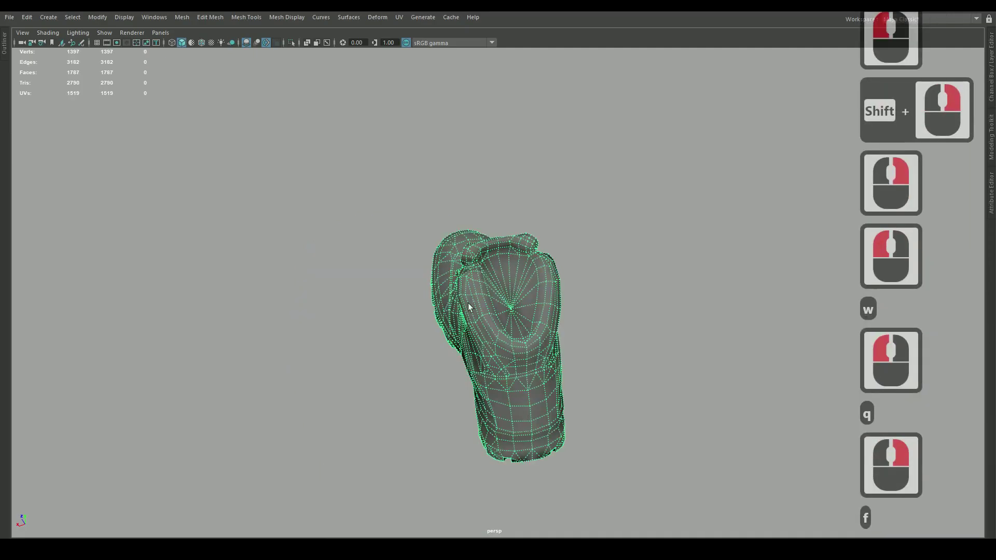
pyautogui.keyDown('alt'); pyautogui.moveTo(443, 286); pyautogui.dragTo(570, 322); pyautogui.keyUp('alt')
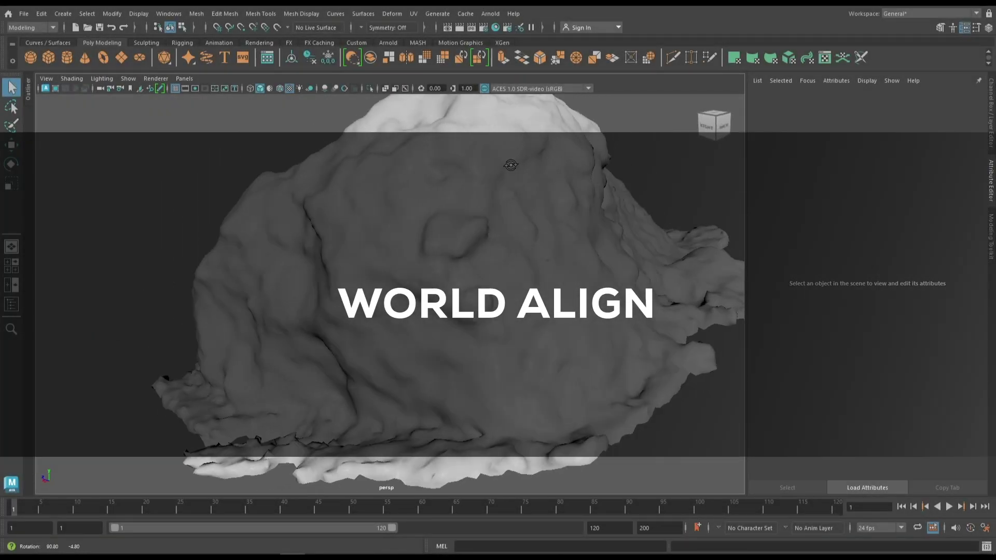
# Shrink the grey rock uniformly and select it for rotation
pyautogui.keyDown('alt'); pyautogui.moveTo(510, 165); pyautogui.dragTo(513, 171); pyautogui.keyUp('alt')
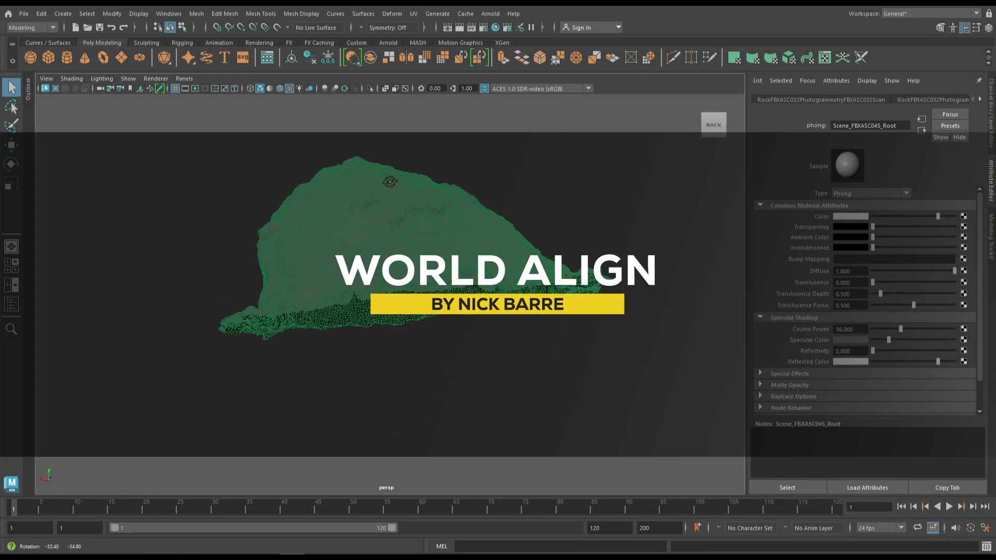
pyautogui.keyDown('alt'); pyautogui.moveTo(519, 187); pyautogui.dragTo(525, 194); pyautogui.keyUp('alt')
pyautogui.moveTo(390, 251); pyautogui.dragTo(165, 331)
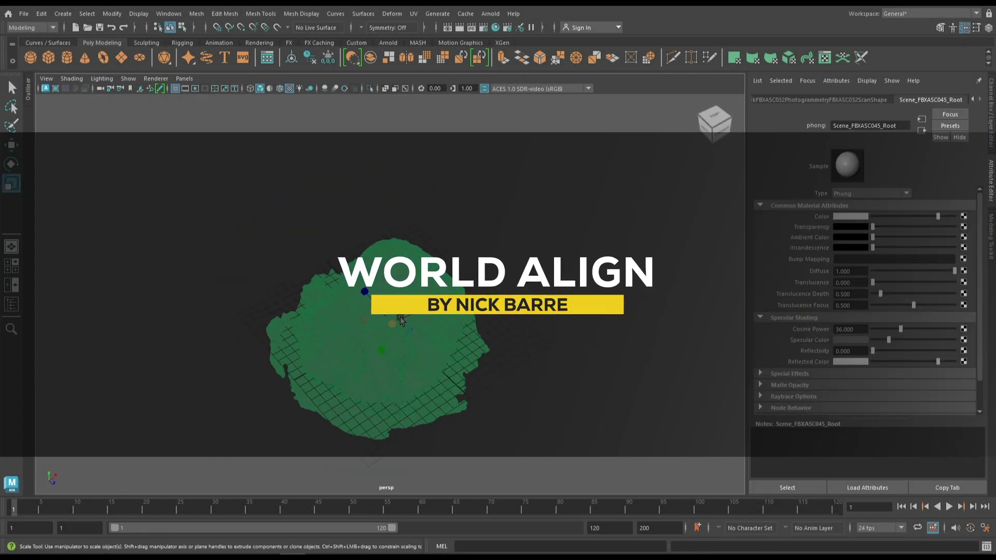
pyautogui.keyDown('alt'); pyautogui.moveTo(400, 320); pyautogui.dragTo(401, 232); pyautogui.keyUp('alt')
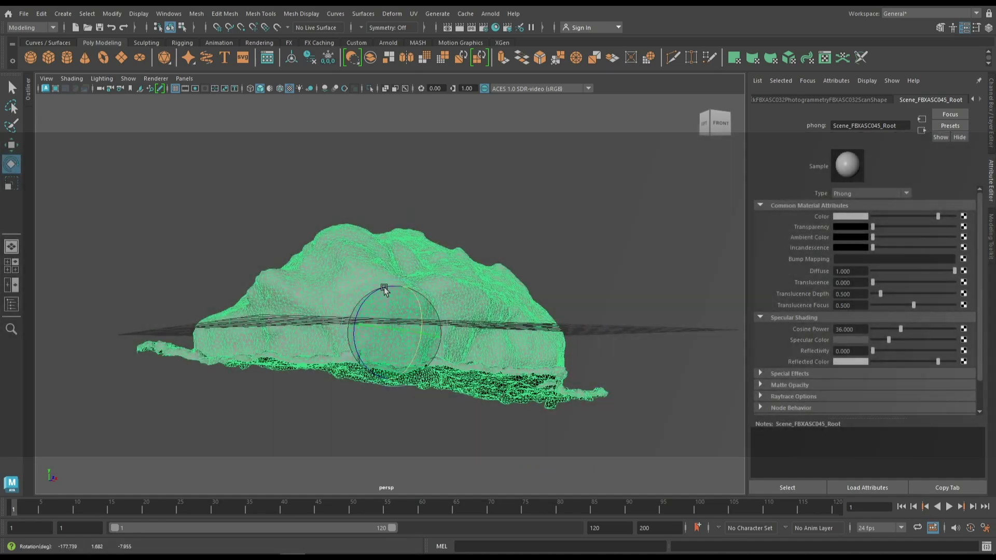
pyautogui.keyDown('alt'); pyautogui.moveTo(384, 289); pyautogui.dragTo(426, 264); pyautogui.keyUp('alt')
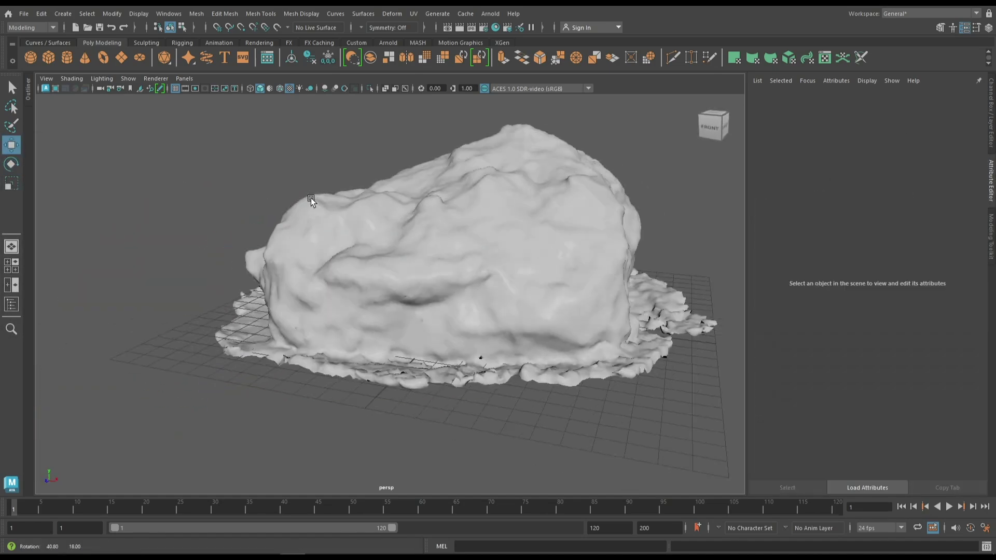
pyautogui.click(463, 201)
pyautogui.press('e')
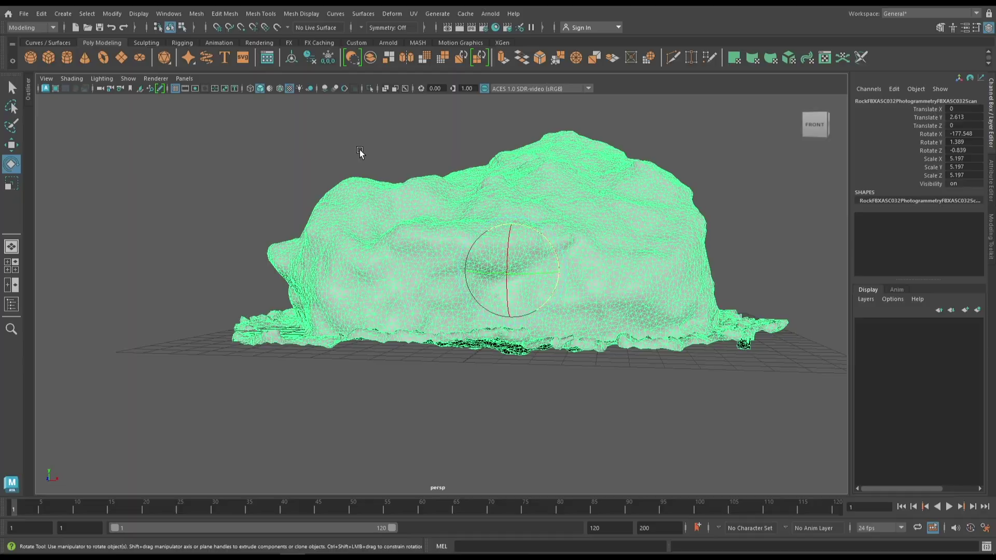
# Inspect the seashell and bird-bath meshes from several angles, then deselect
pyautogui.keyDown('alt'); pyautogui.moveTo(571, 150); pyautogui.dragTo(409, 150); pyautogui.keyUp('alt')
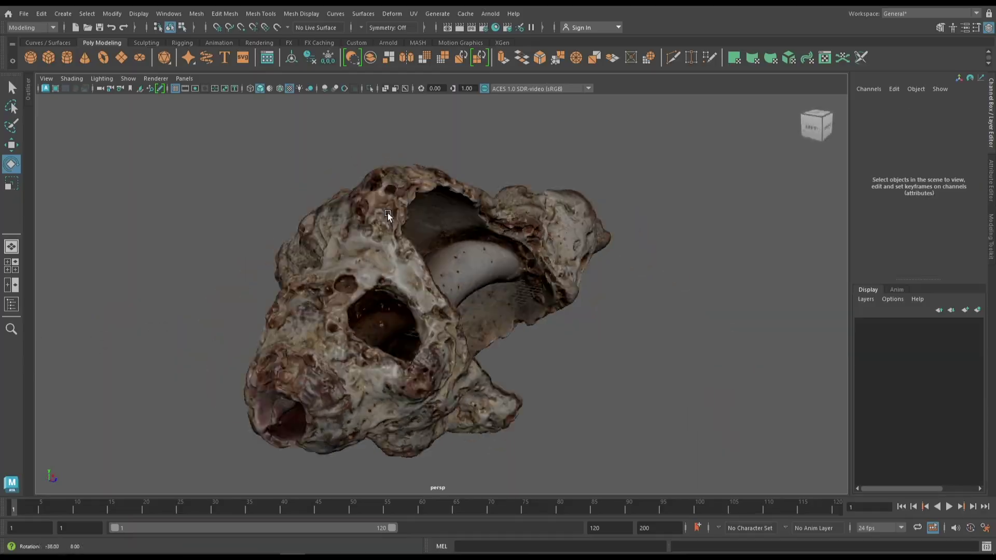
pyautogui.keyDown('alt'); pyautogui.moveTo(387, 213); pyautogui.dragTo(515, 154); pyautogui.keyUp('alt')
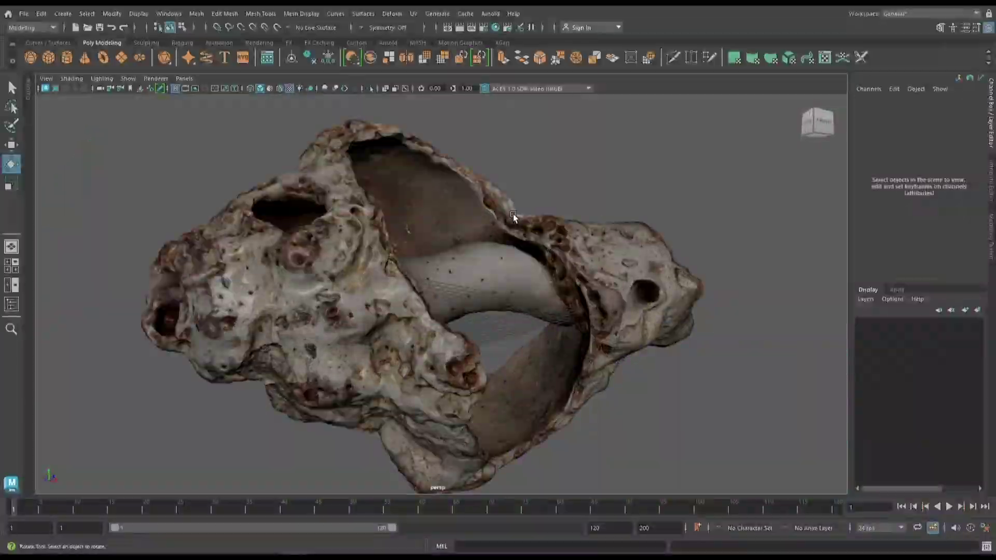
pyautogui.keyDown('alt'); pyautogui.moveTo(512, 213); pyautogui.dragTo(493, 251); pyautogui.keyUp('alt')
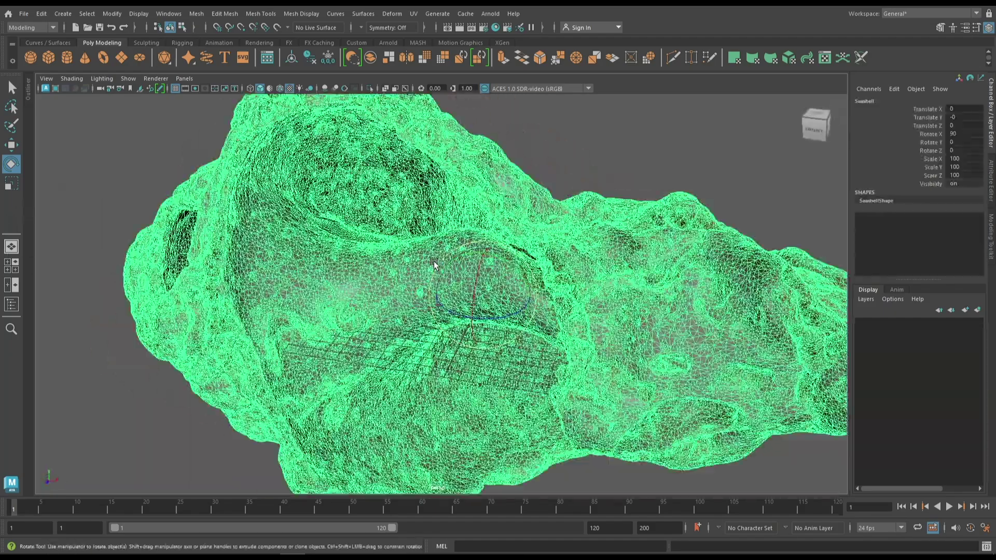
pyautogui.keyDown('alt'); pyautogui.moveTo(435, 263); pyautogui.dragTo(395, 244); pyautogui.keyUp('alt')
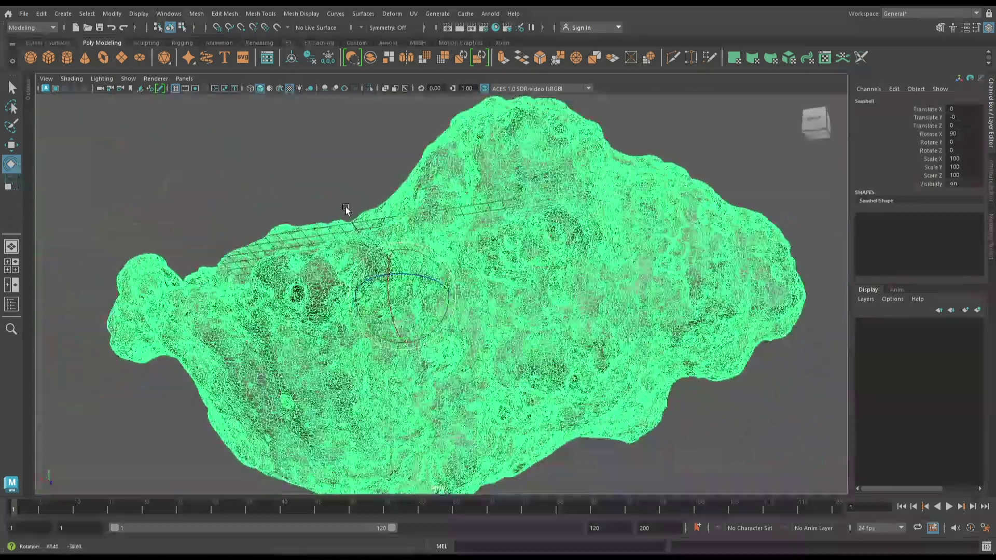
pyautogui.keyDown('alt'); pyautogui.moveTo(345, 211); pyautogui.dragTo(130, 254); pyautogui.keyUp('alt')
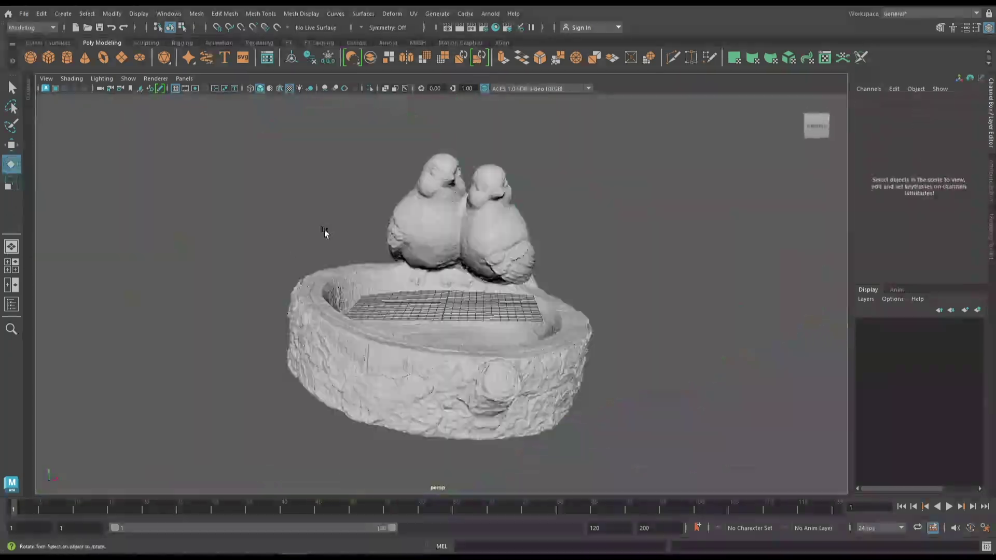
pyautogui.keyDown('alt'); pyautogui.moveTo(326, 231); pyautogui.dragTo(545, 234); pyautogui.keyUp('alt')
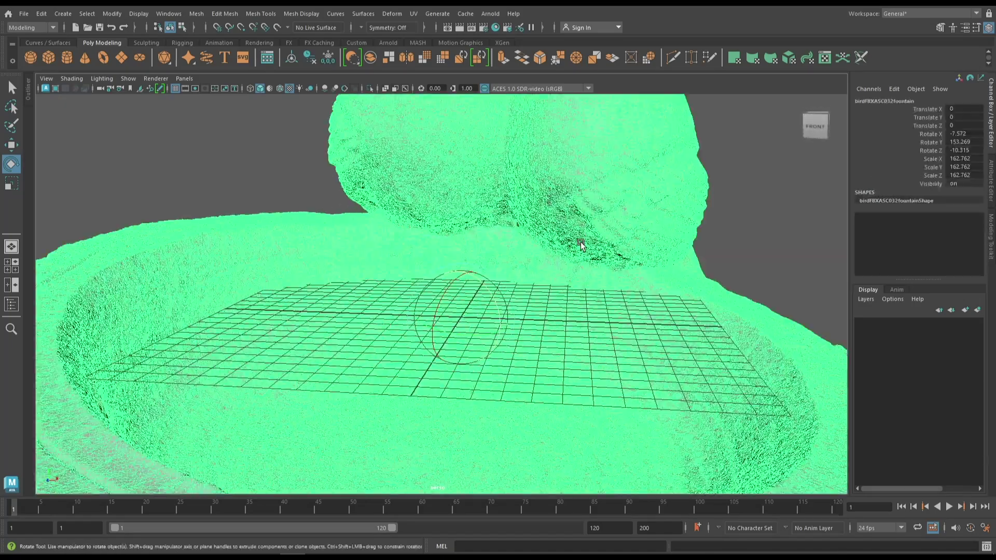
pyautogui.keyDown('alt'); pyautogui.moveTo(466, 218); pyautogui.dragTo(416, 223); pyautogui.keyUp('alt')
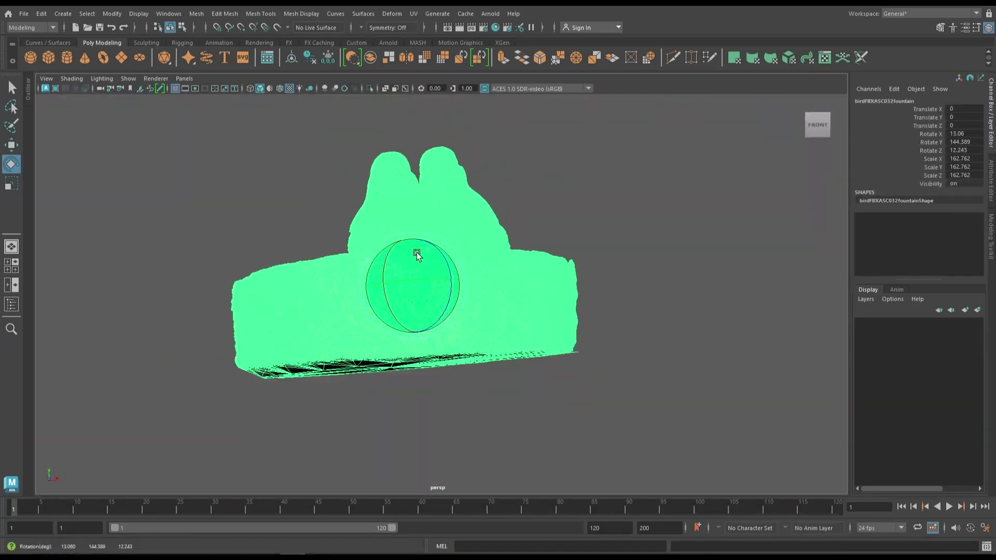
pyautogui.keyDown('alt'); pyautogui.moveTo(420, 259); pyautogui.dragTo(437, 233); pyautogui.keyUp('alt')
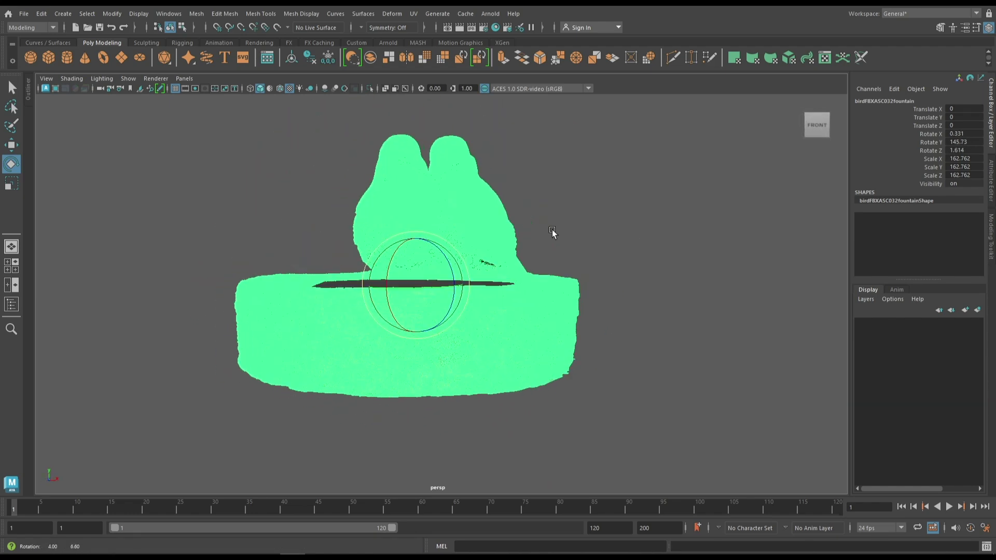
pyautogui.click(554, 234)
pyautogui.keyDown('alt'); pyautogui.moveTo(554, 235); pyautogui.dragTo(633, 182); pyautogui.keyUp('alt')
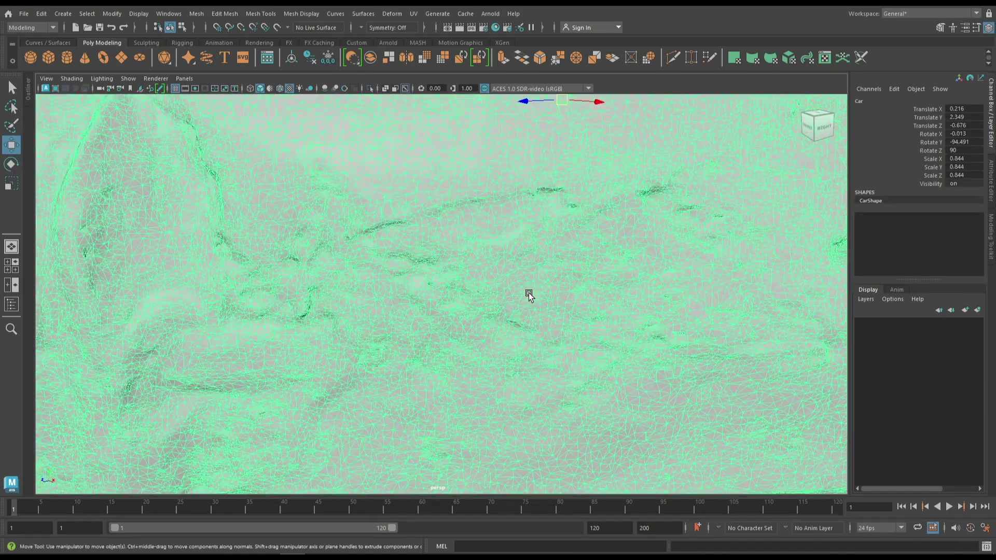
# Frame the car, rotate it level on the grid, and deselect it
pyautogui.press('f')
pyautogui.keyDown('alt'); pyautogui.moveTo(529, 292); pyautogui.dragTo(489, 356); pyautogui.keyUp('alt')
pyautogui.press('e')
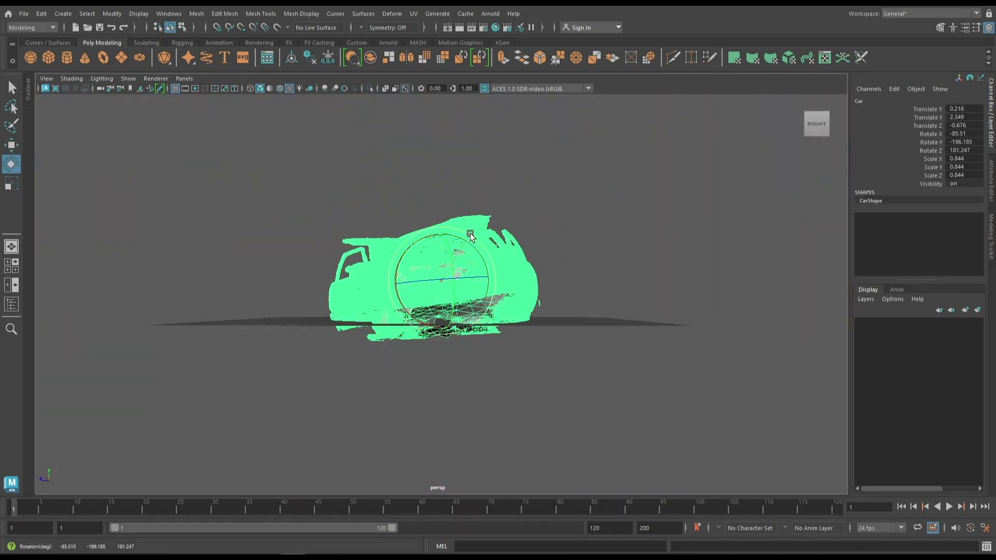
pyautogui.click(545, 267)
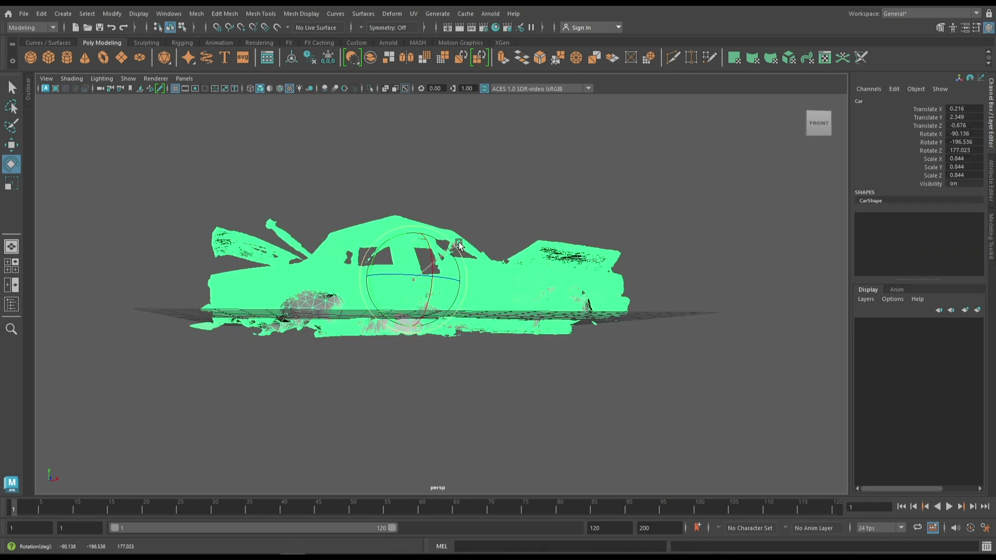
pyautogui.keyDown('alt'); pyautogui.moveTo(546, 267); pyautogui.dragTo(447, 258); pyautogui.keyUp('alt')
pyautogui.click(542, 202)
pyautogui.keyDown('alt'); pyautogui.moveTo(542, 202); pyautogui.dragTo(519, 166); pyautogui.keyUp('alt')
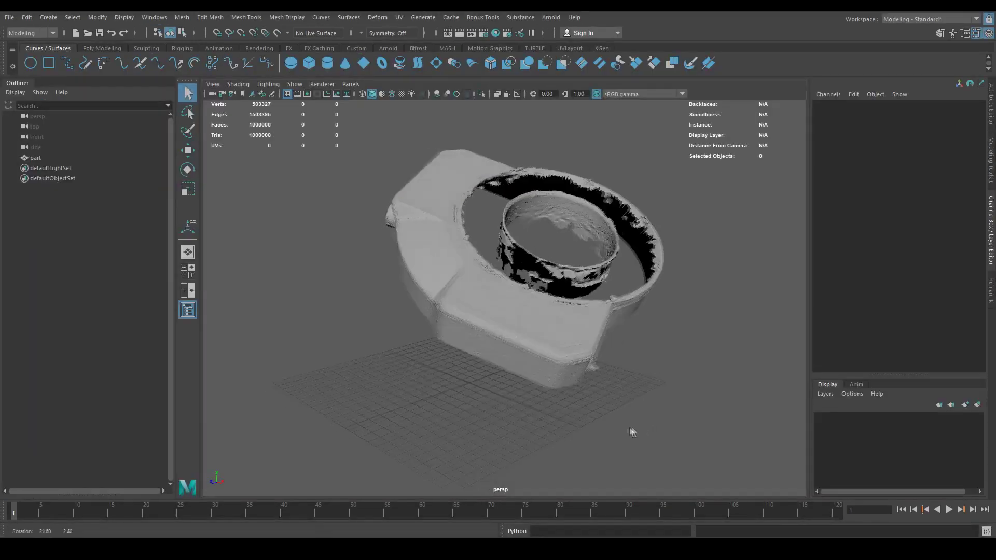
# Inspect the ring part, then run the worldAlign script
pyautogui.keyDown('alt'); pyautogui.moveTo(629, 428); pyautogui.dragTo(510, 428); pyautogui.keyUp('alt')
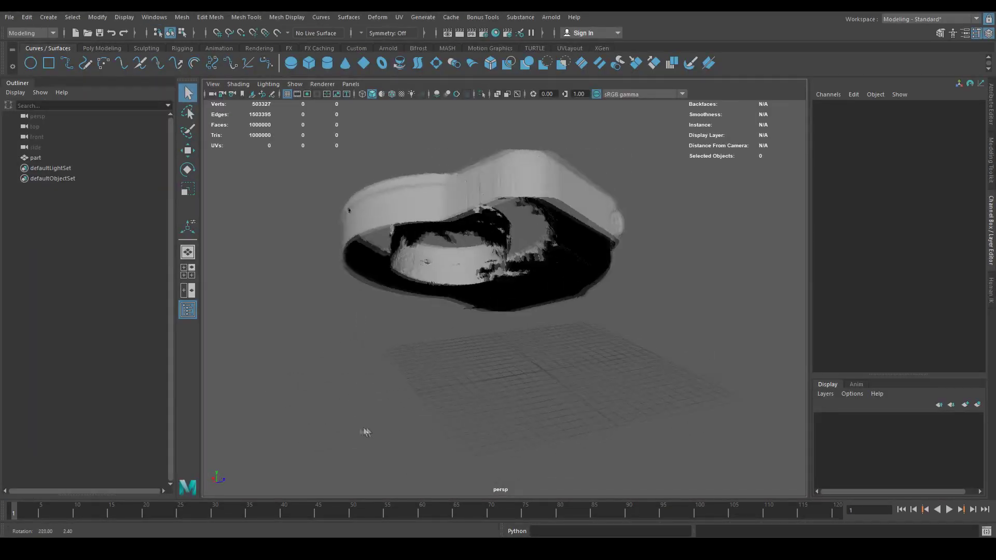
pyautogui.keyDown('alt'); pyautogui.moveTo(624, 409); pyautogui.dragTo(510, 406); pyautogui.keyUp('alt')
pyautogui.click(570, 363)
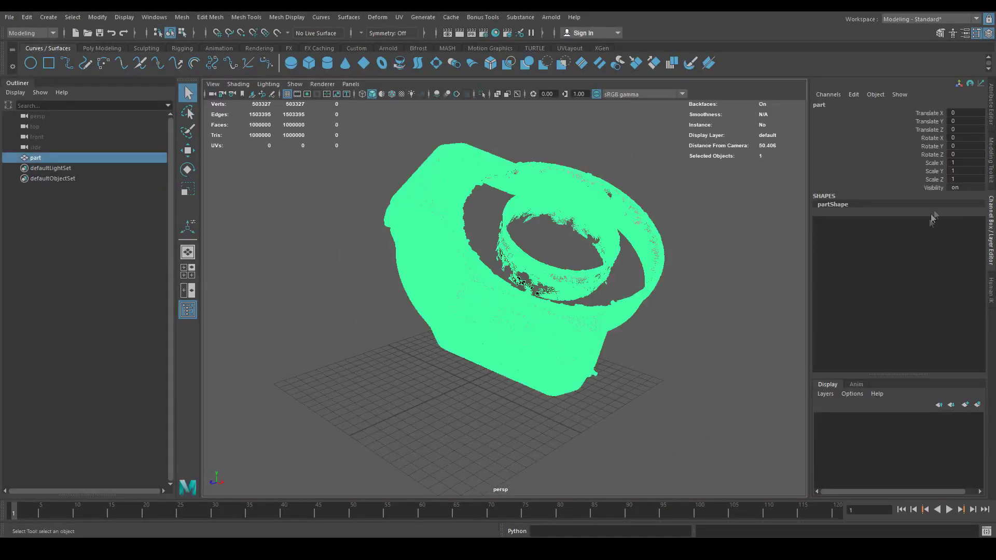
pyautogui.click(695, 355)
pyautogui.hotkey('alt', 'Tab')
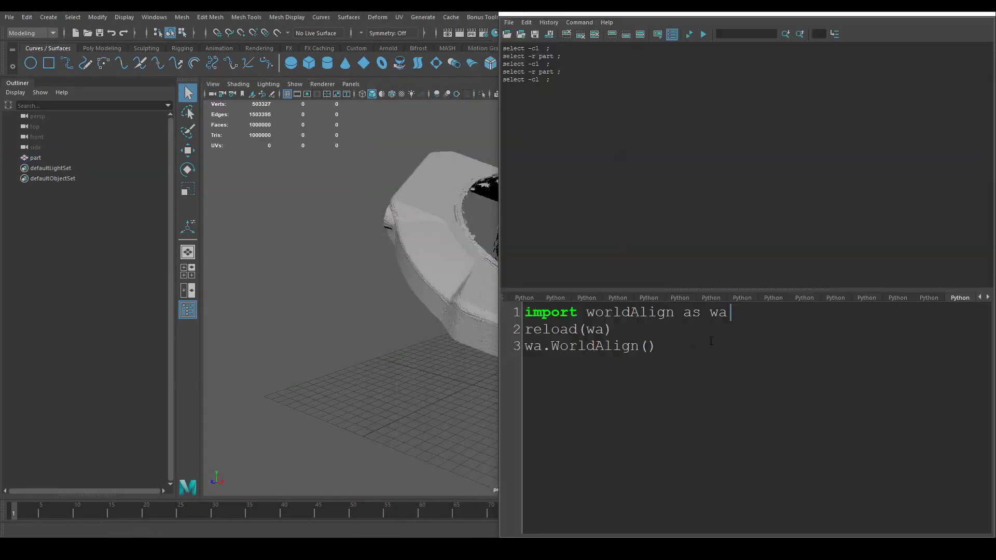
pyautogui.hotkey('alt', 'Tab')
# Paint-select the ring part's flat faces and apply Align To World
pyautogui.click(533, 356)
pyautogui.press('F11')
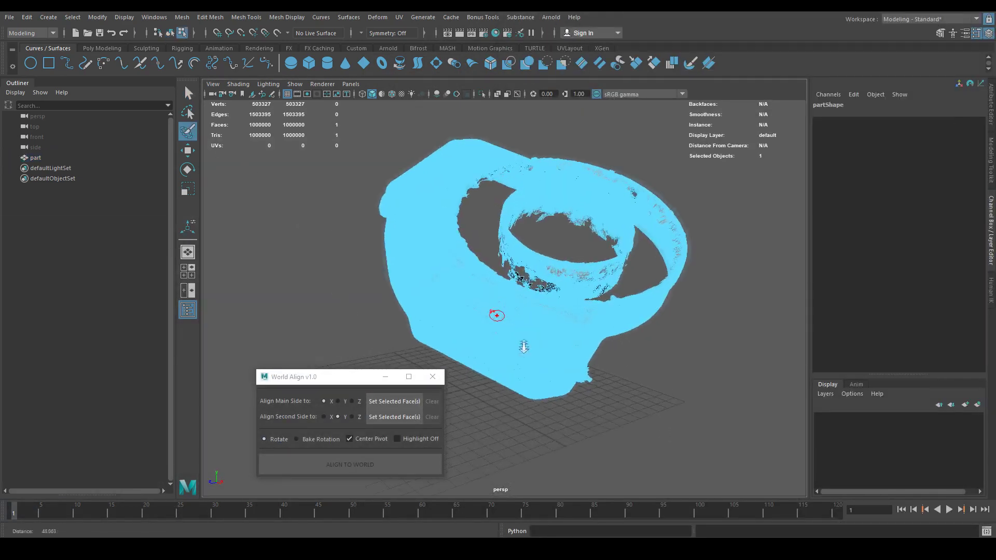
pyautogui.scroll(5, 524, 344)
pyautogui.moveTo(545, 318); pyautogui.dragTo(527, 290)
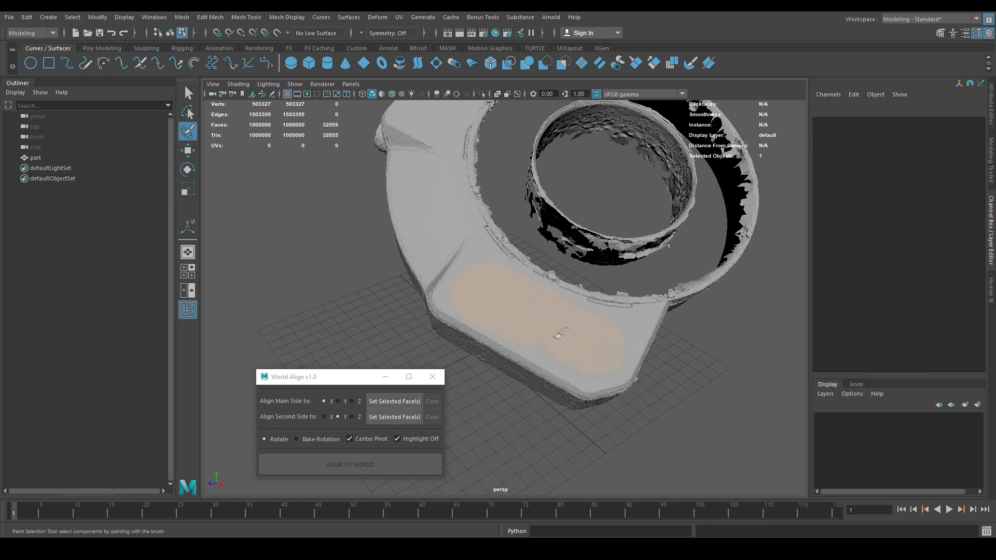
pyautogui.keyDown('alt'); pyautogui.moveTo(565, 336); pyautogui.dragTo(506, 207); pyautogui.keyUp('alt')
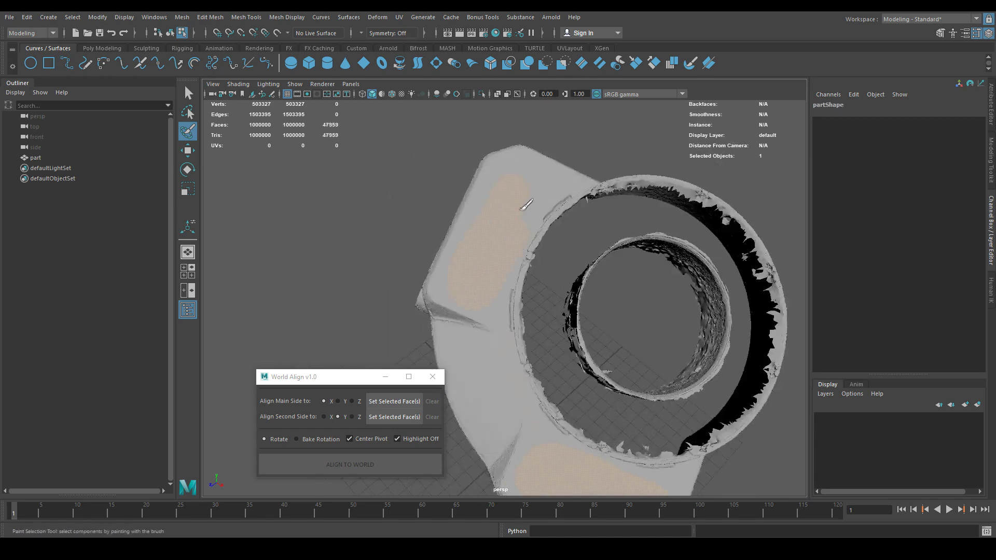
pyautogui.keyDown('alt'); pyautogui.moveTo(488, 241); pyautogui.dragTo(400, 406); pyautogui.keyUp('alt')
pyautogui.moveTo(654, 389)
pyautogui.keyDown('alt'); pyautogui.mouseDown()
pyautogui.moveTo(640, 413)
pyautogui.moveTo(574, 307)
pyautogui.mouseUp(); pyautogui.keyUp('alt')
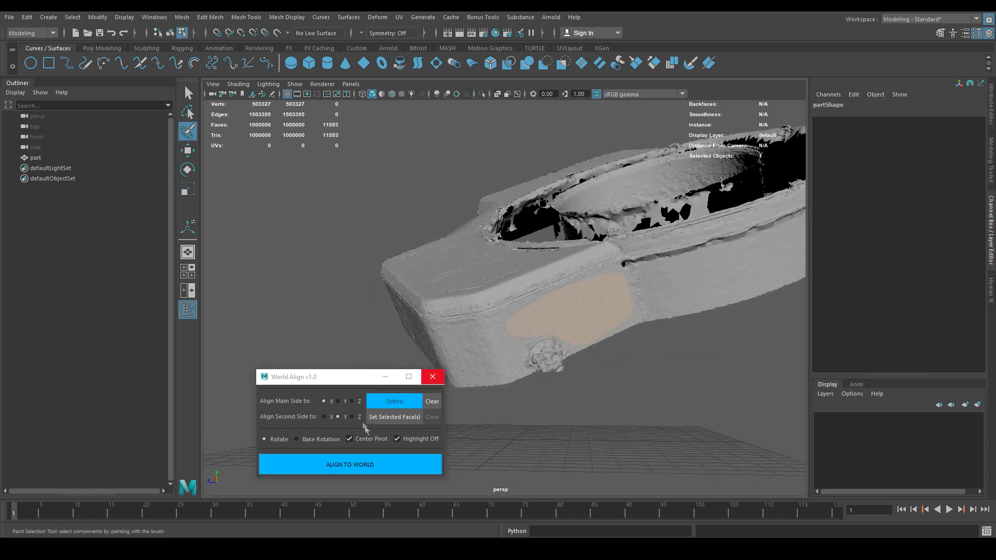
pyautogui.keyDown('alt'); pyautogui.moveTo(698, 401); pyautogui.dragTo(425, 433); pyautogui.keyUp('alt')
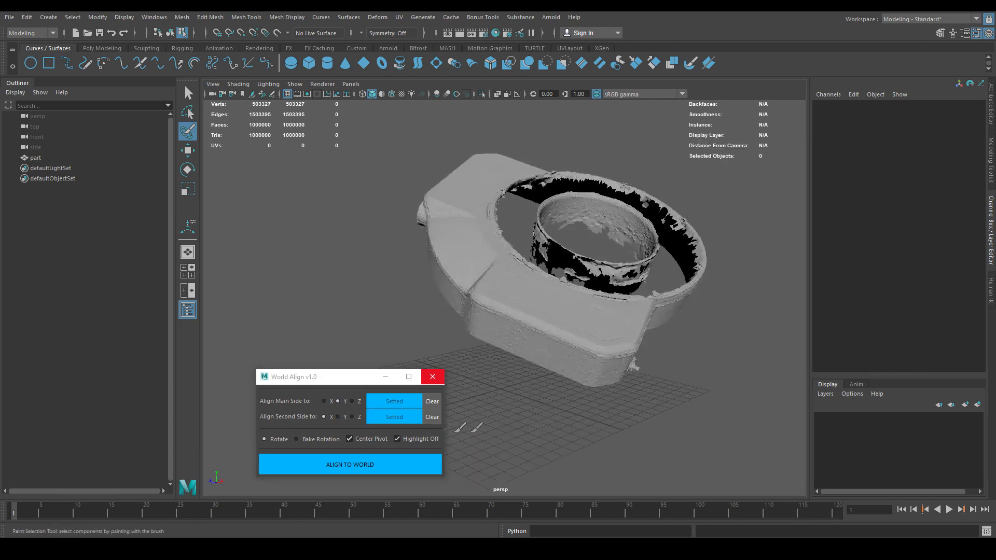
pyautogui.click(377, 465)
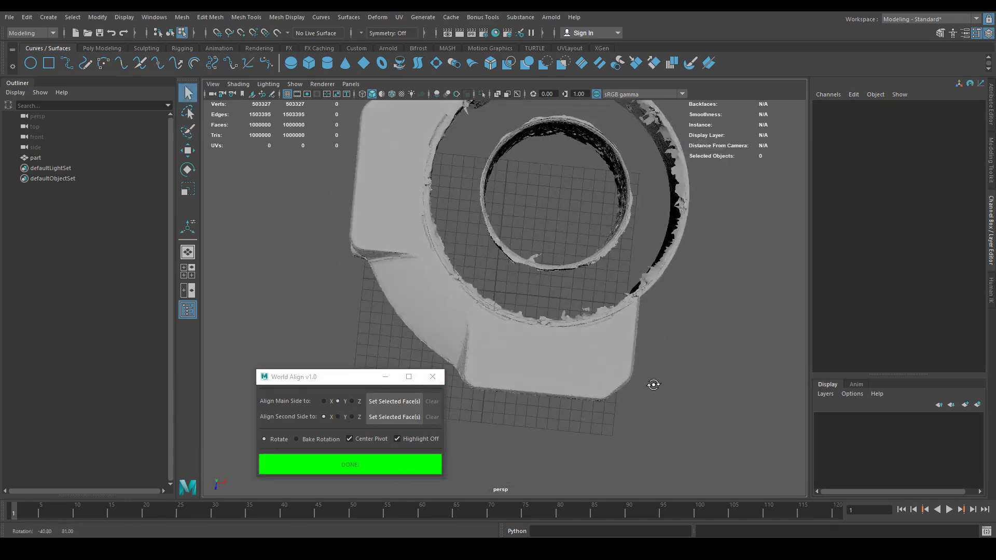
# Check the aligned part from several angles, then deselect everything
pyautogui.scroll(5, 606, 342)
pyautogui.keyDown('alt'); pyautogui.moveTo(607, 342); pyautogui.dragTo(558, 110, button='middle'); pyautogui.keyUp('alt')
pyautogui.scroll(2, 582, 386)
pyautogui.keyDown('alt'); pyautogui.moveTo(552, 340); pyautogui.dragTo(625, 295); pyautogui.keyUp('alt')
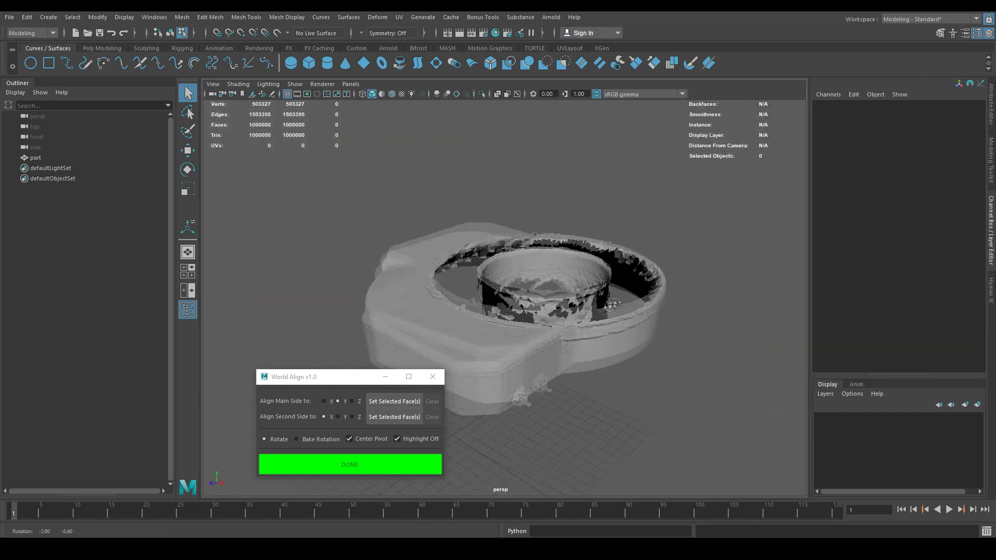
pyautogui.scroll(5, 591, 307)
pyautogui.scroll(-3, 591, 307)
pyautogui.scroll(2, 571, 280)
pyautogui.moveTo(278, 190); pyautogui.dragTo(560, 244)
pyautogui.scroll(-5, 560, 237)
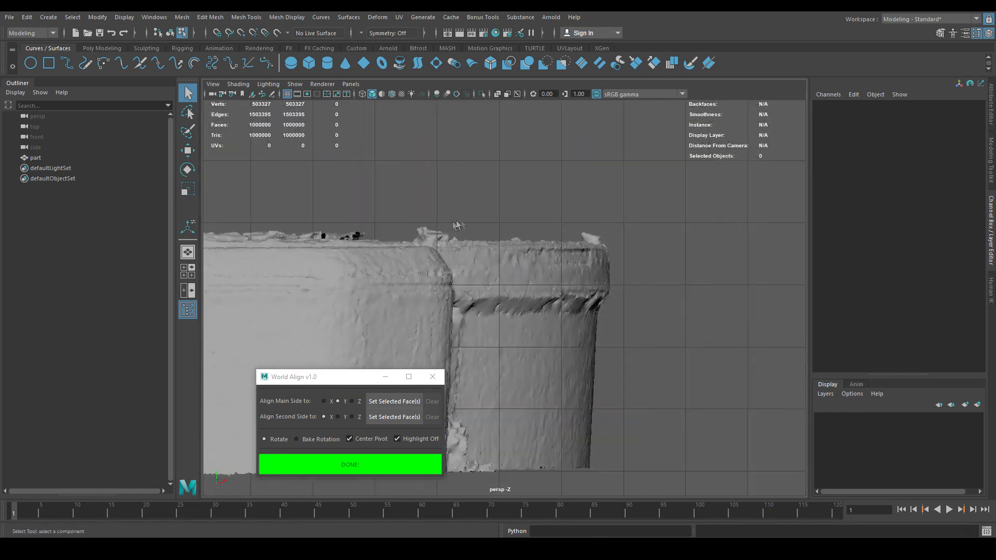
pyautogui.keyDown('alt'); pyautogui.moveTo(529, 289); pyautogui.dragTo(468, 226, button='middle'); pyautogui.keyUp('alt')
pyautogui.keyDown('alt'); pyautogui.moveTo(468, 227); pyautogui.dragTo(553, 244); pyautogui.keyUp('alt')
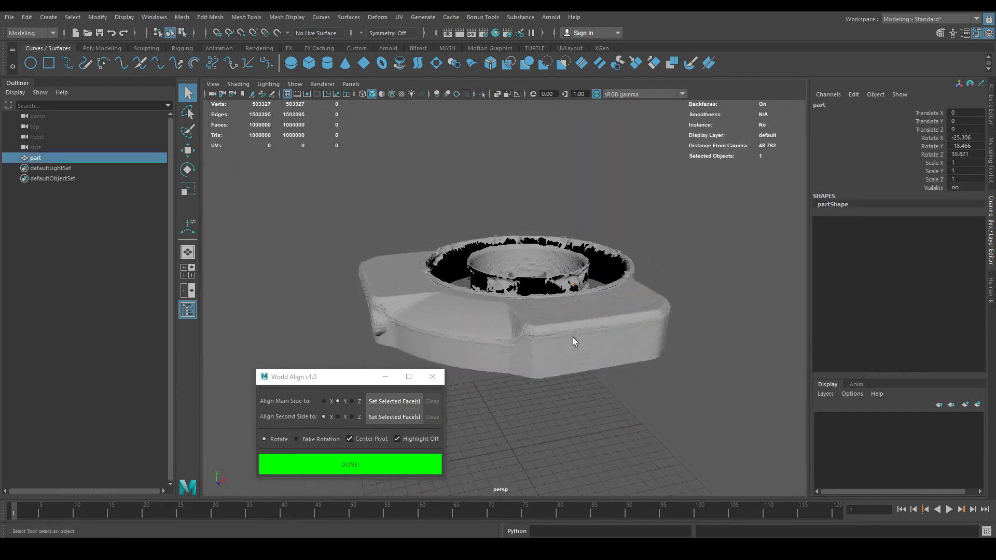
pyautogui.keyDown('alt'); pyautogui.moveTo(708, 366); pyautogui.dragTo(709, 349); pyautogui.keyUp('alt')
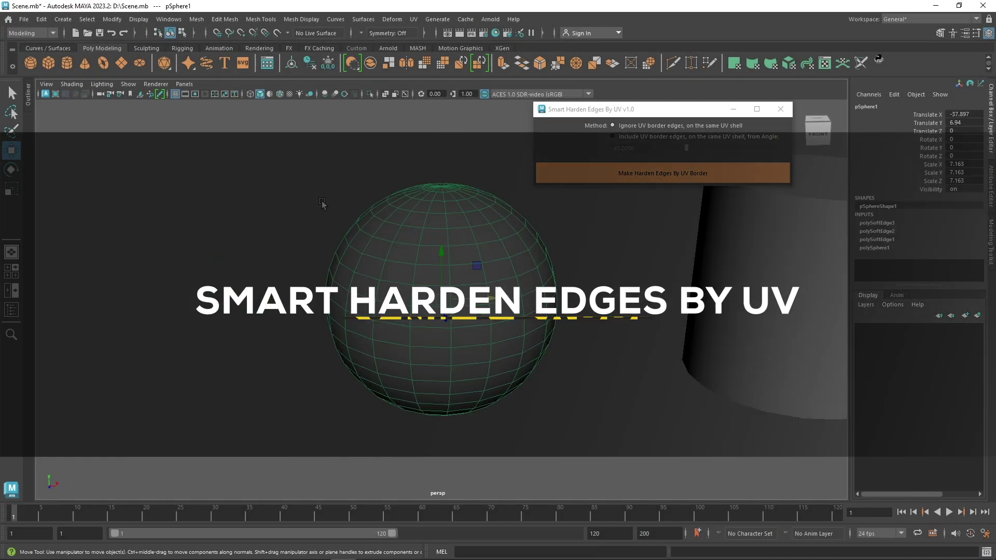
pyautogui.click(322, 203)
# Harden the sphere's edges along its UV borders
pyautogui.keyDown('alt'); pyautogui.moveTo(329, 184); pyautogui.dragTo(231, 157); pyautogui.keyUp('alt')
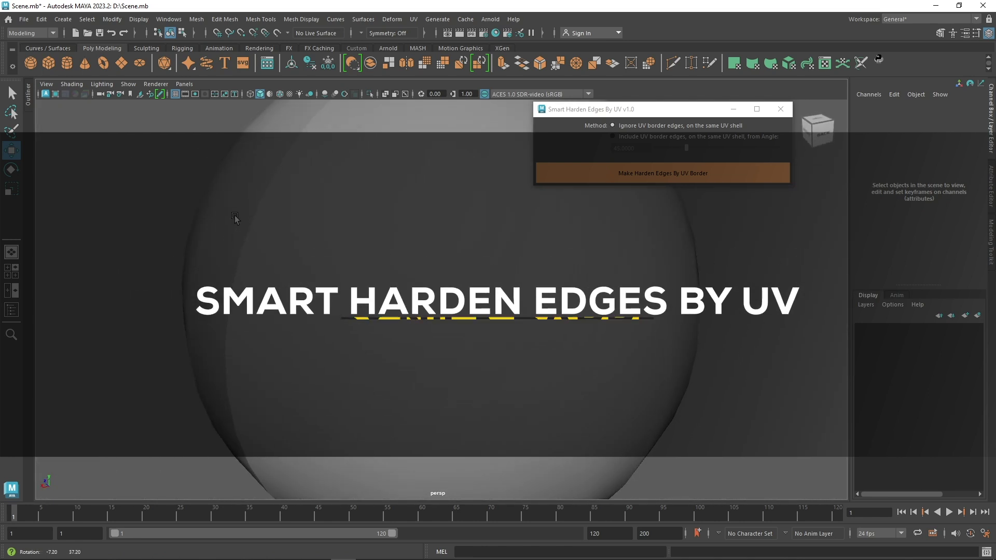
pyautogui.keyDown('alt'); pyautogui.moveTo(291, 184); pyautogui.dragTo(222, 225); pyautogui.keyUp('alt')
pyautogui.click(530, 191)
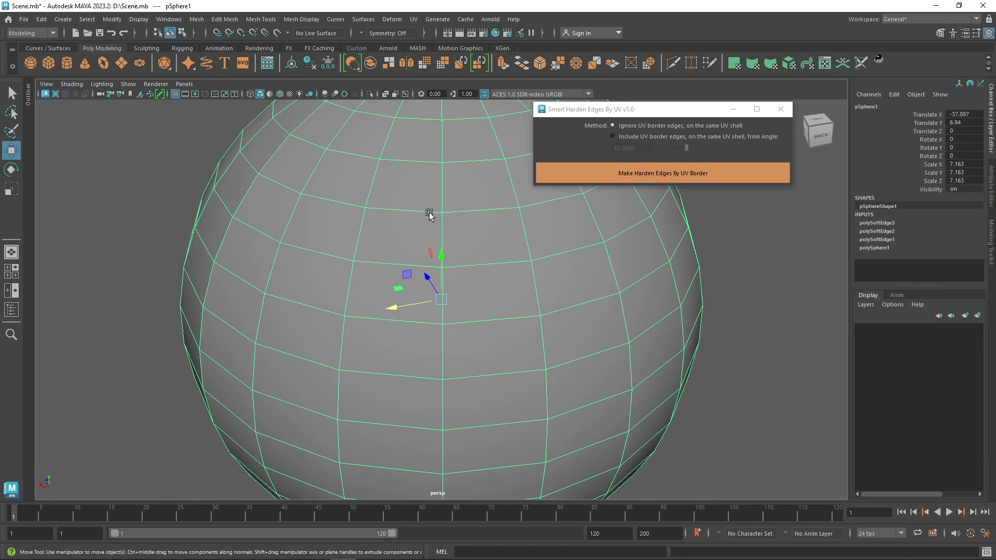
pyautogui.click(194, 216)
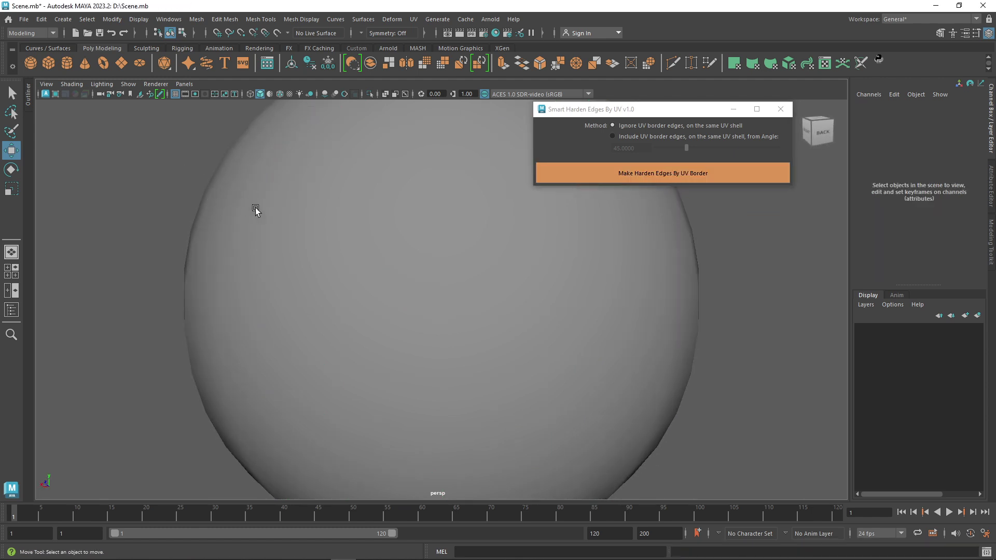
pyautogui.click(255, 210)
pyautogui.click(171, 210)
pyautogui.click(438, 200)
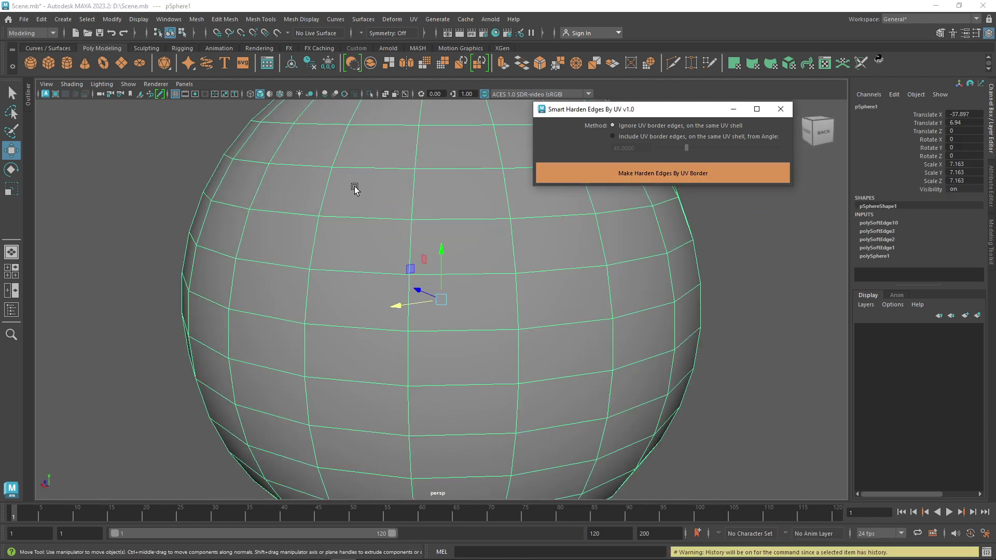
pyautogui.scroll(-5, 305, 187)
pyautogui.click(174, 207)
# Harden the cylinder's UV-border edges, with UV border edges included by angle
pyautogui.click(133, 276)
pyautogui.press('f')
pyautogui.keyDown('alt'); pyautogui.moveTo(269, 234); pyautogui.dragTo(429, 267); pyautogui.keyUp('alt')
pyautogui.click(428, 266)
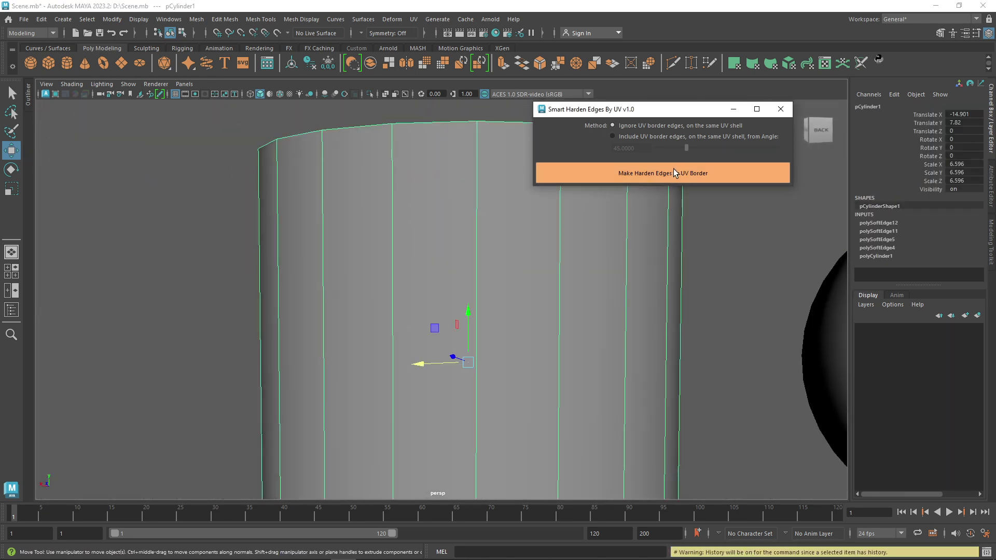
pyautogui.click(173, 213)
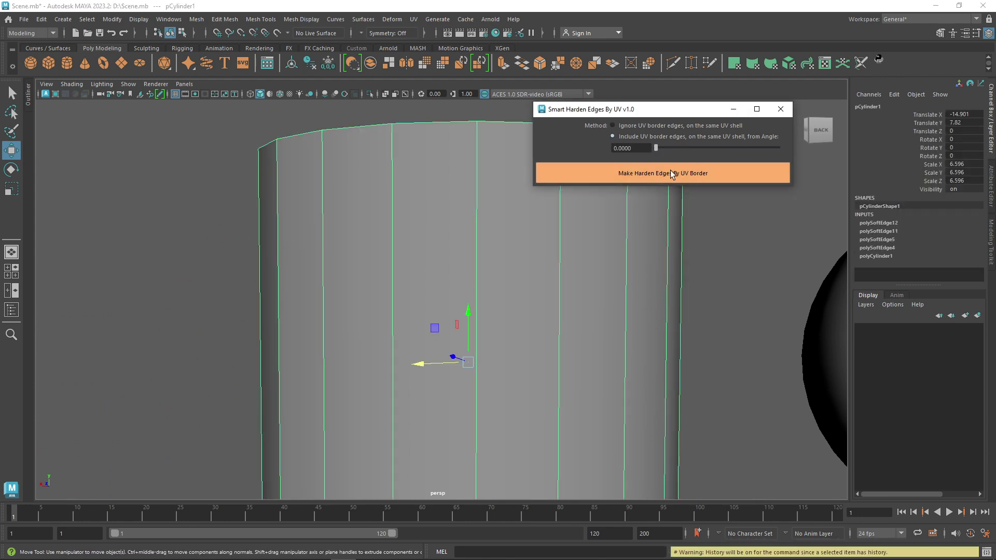
pyautogui.click(172, 186)
pyautogui.keyDown('alt'); pyautogui.moveTo(202, 193); pyautogui.dragTo(587, 132); pyautogui.keyUp('alt')
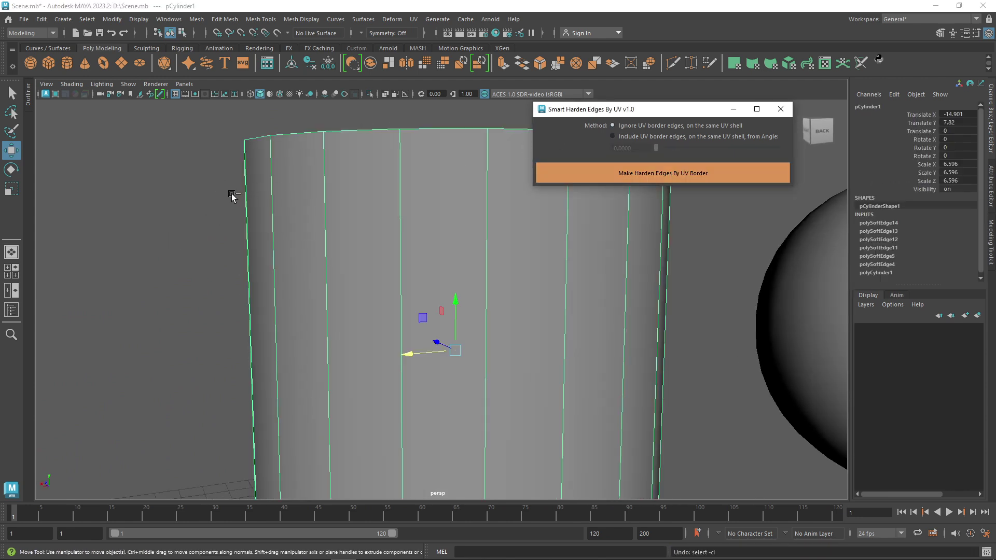
# Apply UV-border edge hardening to the cone, then undo it
pyautogui.click(171, 251)
pyautogui.press('a')
pyautogui.click(45, 400)
pyautogui.press('f')
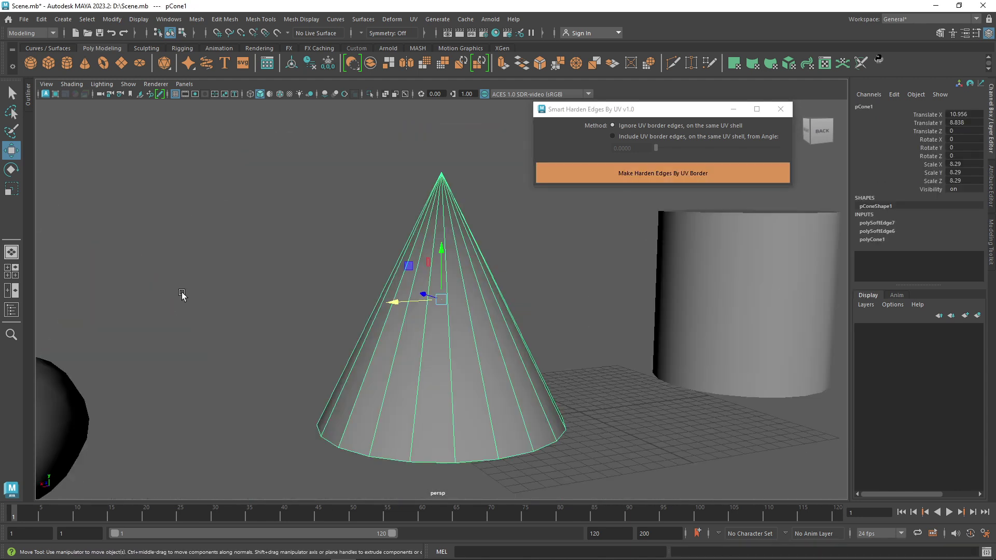
pyautogui.click(222, 280)
pyautogui.scroll(3, 352, 238)
pyautogui.keyDown('alt'); pyautogui.moveTo(351, 238); pyautogui.dragTo(664, 265); pyautogui.keyUp('alt')
pyautogui.click(271, 244)
pyautogui.click(629, 278)
pyautogui.hotkey('ctrl', 'z')
pyautogui.click(671, 259)
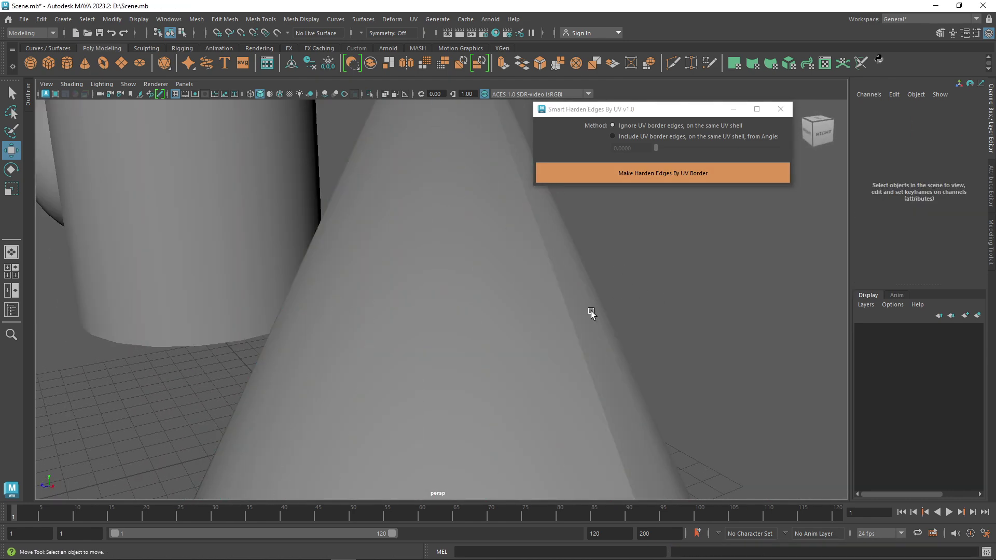
# Harden the torus's edges along its UV borders and view the rounded result
pyautogui.keyDown('alt'); pyautogui.moveTo(690, 246); pyautogui.dragTo(654, 276, button='right'); pyautogui.keyUp('alt')
pyautogui.press('f')
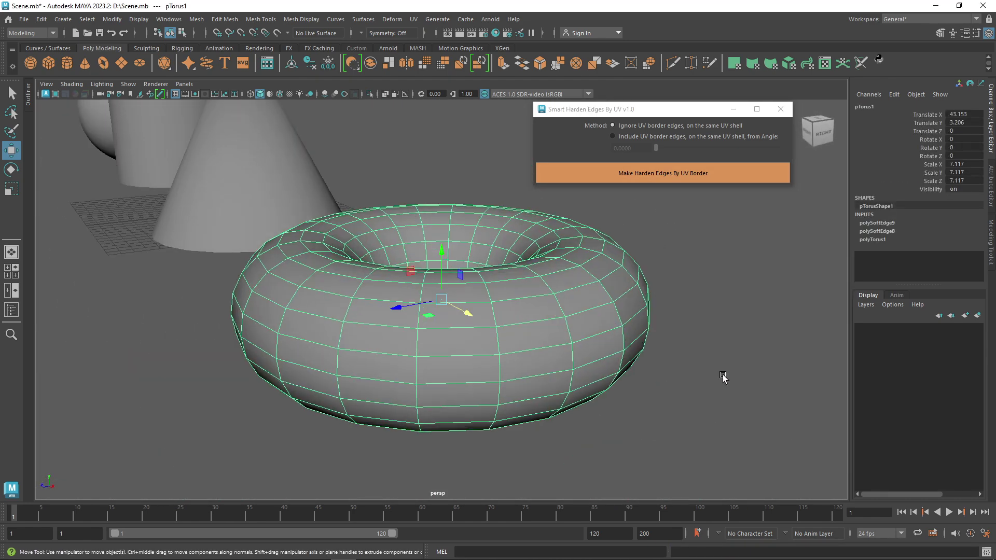
pyautogui.click(662, 378)
pyautogui.keyDown('alt'); pyautogui.moveTo(662, 378); pyautogui.dragTo(685, 327, button='right'); pyautogui.keyUp('alt')
pyautogui.keyDown('alt'); pyautogui.moveTo(684, 327); pyautogui.dragTo(406, 280); pyautogui.keyUp('alt')
pyautogui.click(415, 352)
pyautogui.scroll(-3, 464, 403)
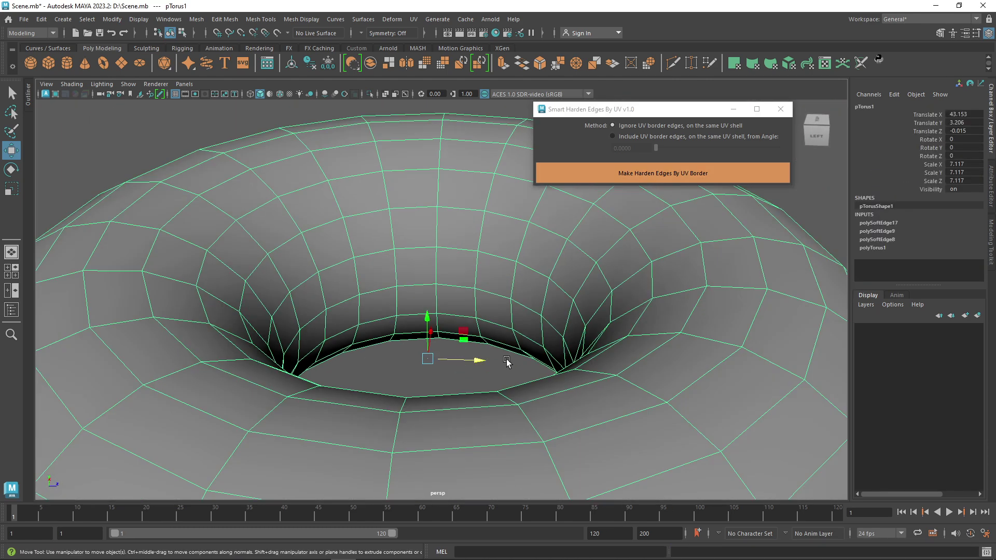
pyautogui.click(420, 374)
pyautogui.scroll(-3, 369, 342)
pyautogui.keyDown('alt'); pyautogui.moveTo(369, 343); pyautogui.dragTo(638, 317); pyautogui.keyUp('alt')
pyautogui.scroll(5, 717, 314)
pyautogui.keyDown('alt'); pyautogui.moveTo(717, 314); pyautogui.dragTo(576, 244); pyautogui.keyUp('alt')
pyautogui.click(671, 173)
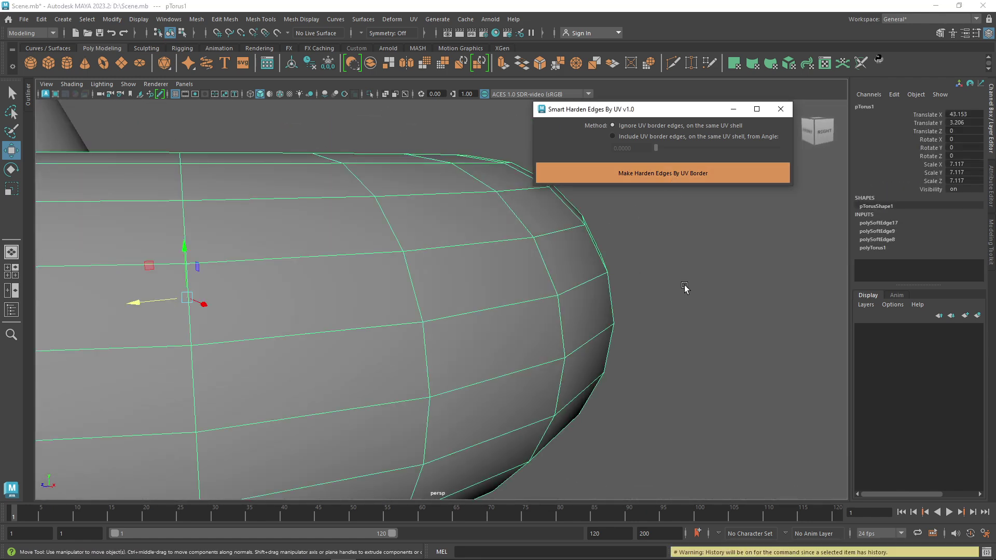
pyautogui.click(649, 282)
pyautogui.keyDown('alt'); pyautogui.moveTo(649, 281); pyautogui.dragTo(483, 299); pyautogui.keyUp('alt')
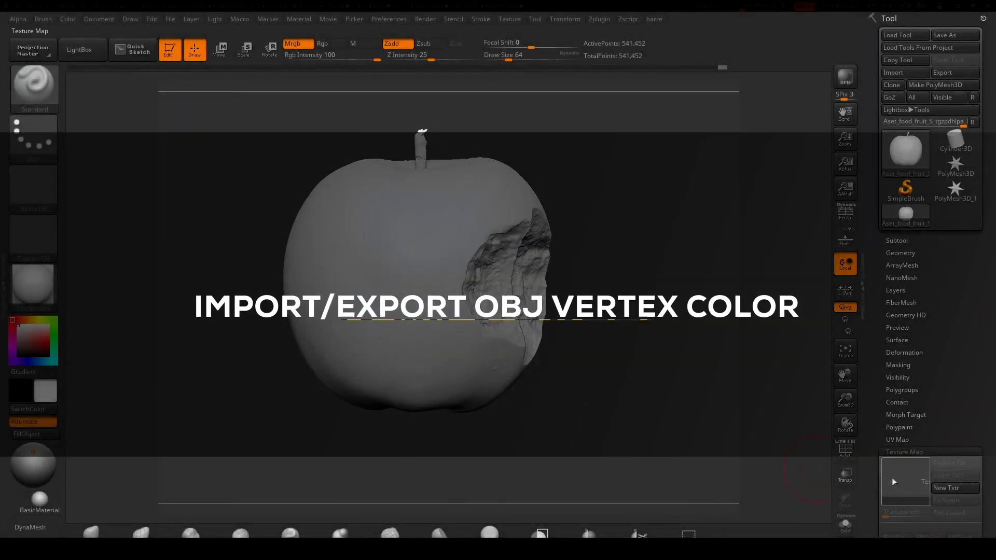
# Apply the red albedo texture to the apple and export it as OBJ named apple_zb
pyautogui.click(893, 481)
pyautogui.click(604, 370)
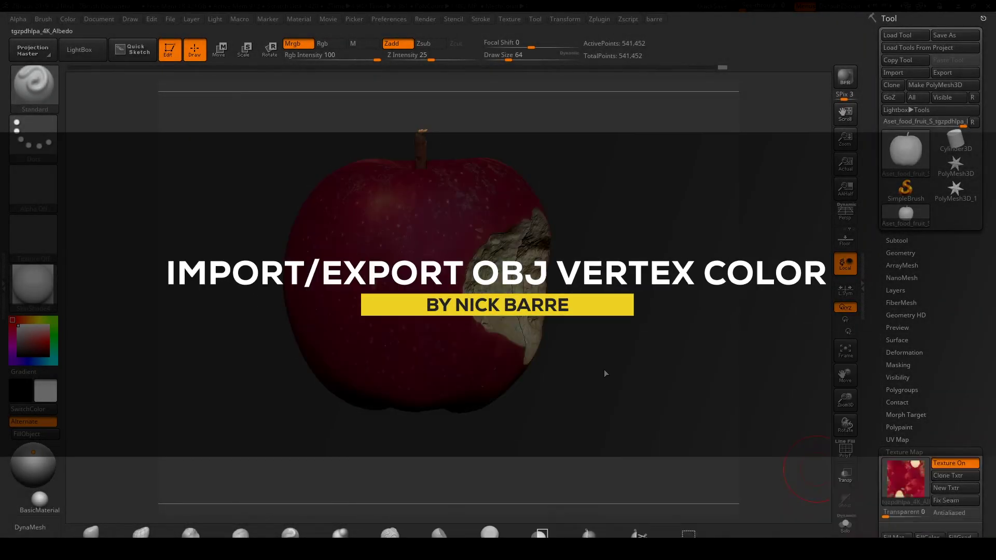
pyautogui.click(955, 76)
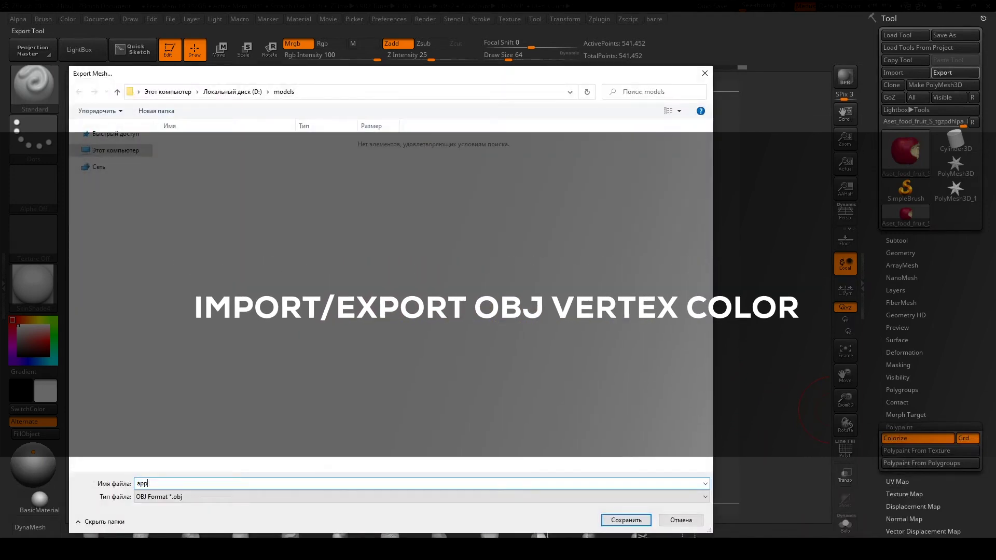
pyautogui.write('apple_zb')
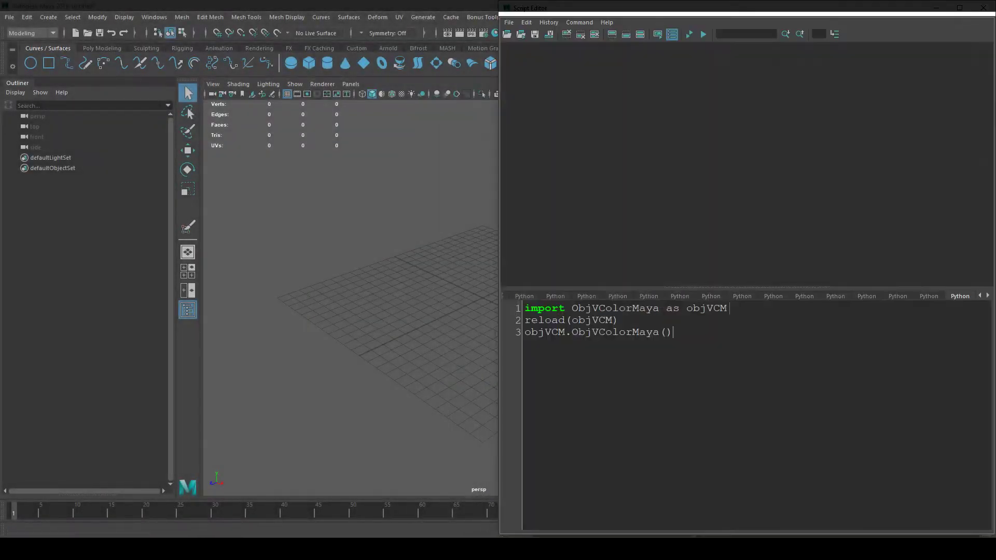
# Run the ObjVColorMaya script and import the apple OBJ with vertex colours
pyautogui.hotkey('ctrl', 'a')
pyautogui.click(703, 34)
pyautogui.click(935, 8)
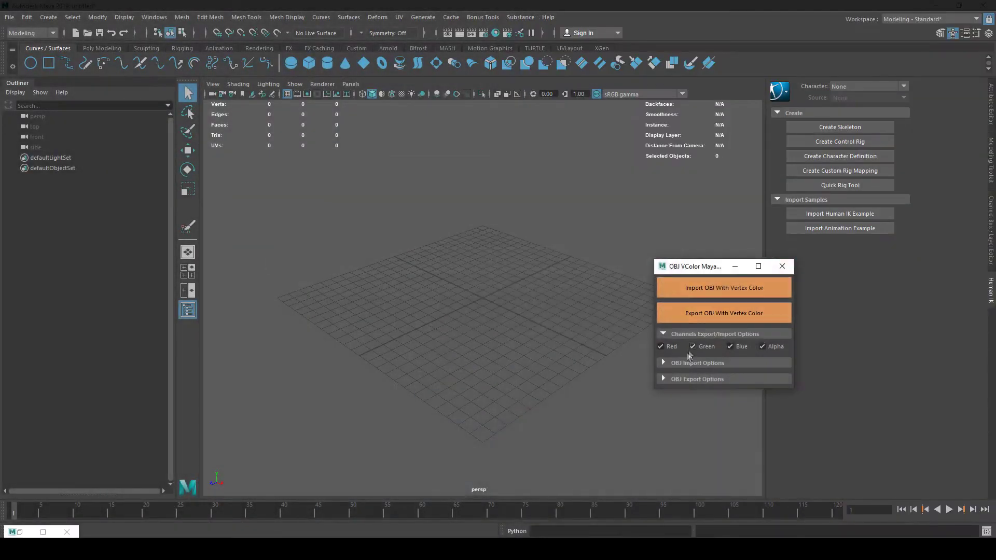
pyautogui.click(724, 288)
pyautogui.doubleClick(462, 256)
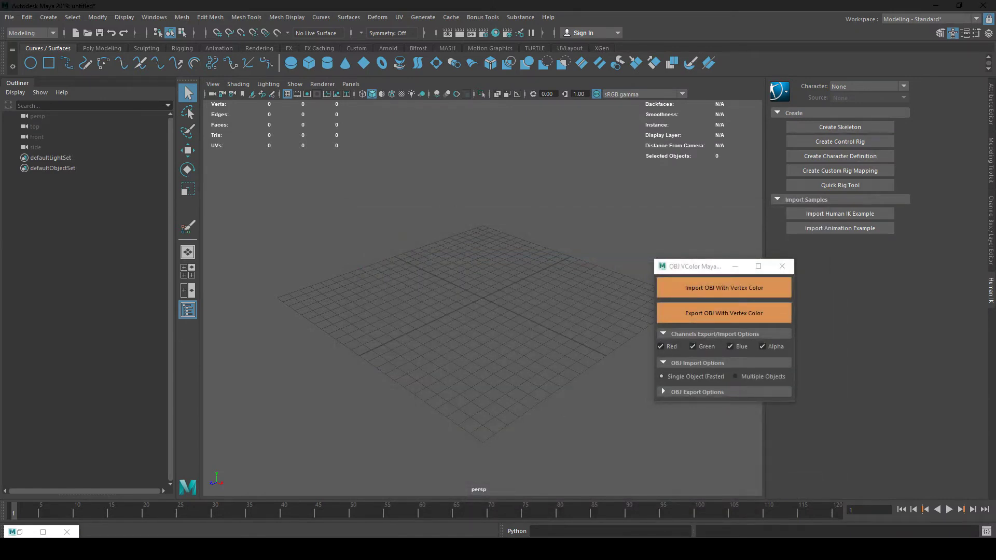
# Frame the imported apple and hide the ground grid
pyautogui.press('f')
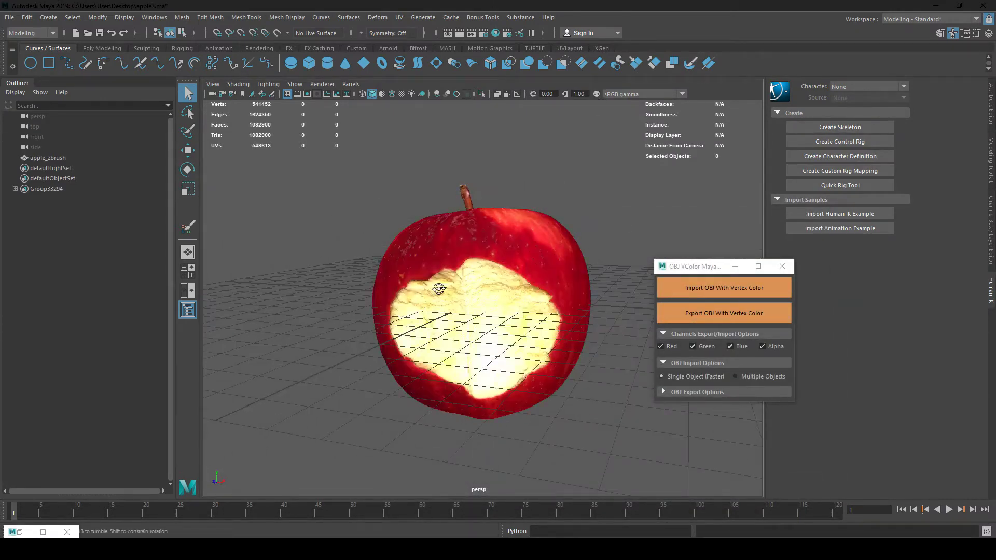
pyautogui.keyDown('alt'); pyautogui.moveTo(440, 284); pyautogui.dragTo(605, 289); pyautogui.keyUp('alt')
pyautogui.keyDown('alt'); pyautogui.moveTo(770, 291); pyautogui.dragTo(885, 285); pyautogui.keyUp('alt')
pyautogui.click(295, 83)
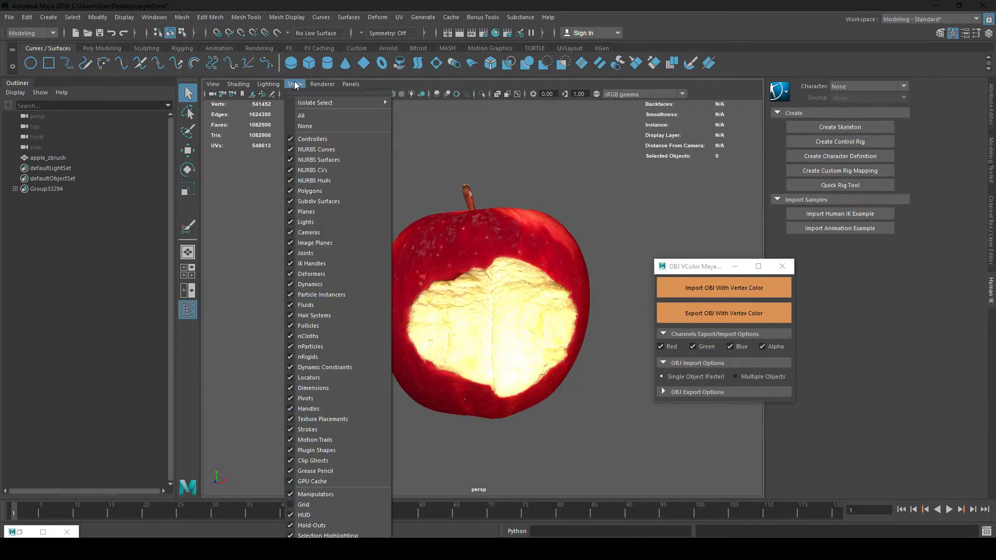
pyautogui.click(312, 525)
# Paint-select the MAYA lettering on the apple mesh
pyautogui.click(409, 350)
pyautogui.keyDown('alt'); pyautogui.moveTo(409, 350); pyautogui.dragTo(366, 430); pyautogui.keyUp('alt')
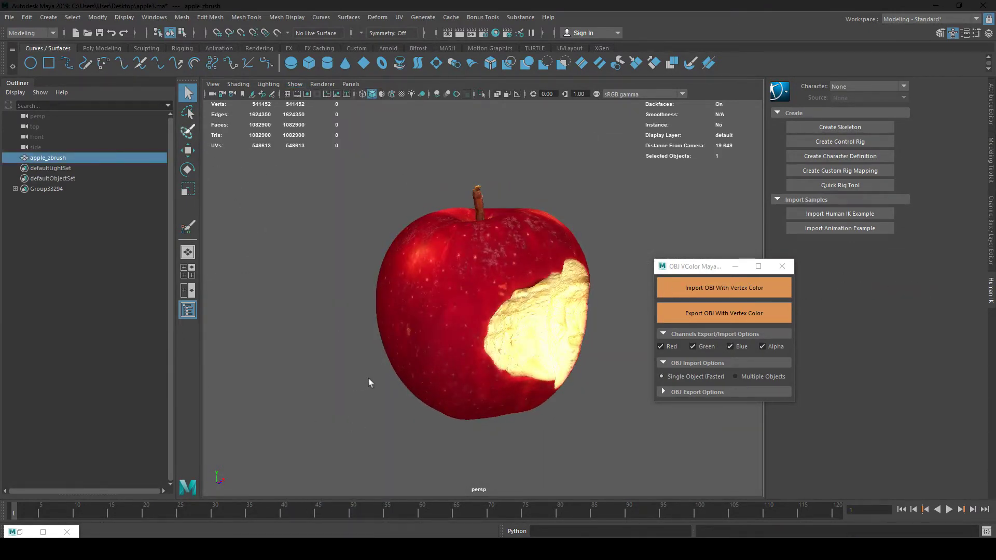
pyautogui.keyDown('alt'); pyautogui.moveTo(369, 382); pyautogui.dragTo(389, 372); pyautogui.keyUp('alt')
pyautogui.press('y')
pyautogui.keyDown('alt'); pyautogui.moveTo(551, 321); pyautogui.dragTo(387, 315); pyautogui.keyUp('alt')
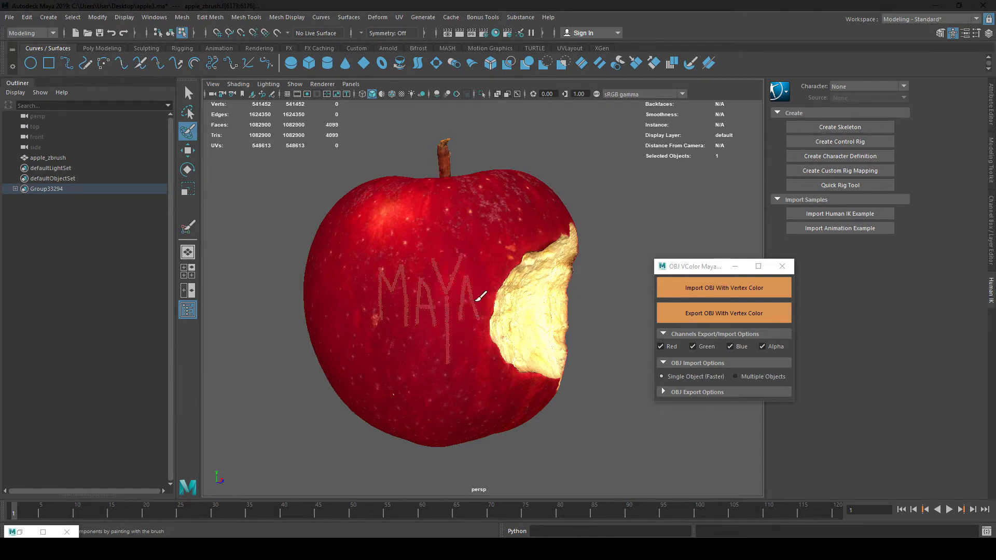
# Apply yellow vertex colour to the selected MAYA letters
pyautogui.click(293, 19)
pyautogui.click(398, 174)
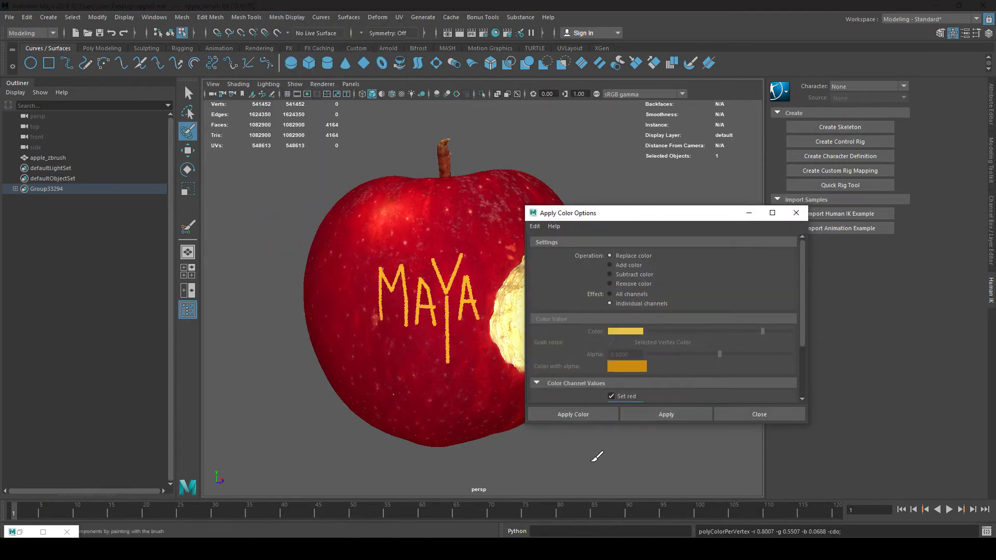
pyautogui.click(759, 414)
pyautogui.click(45, 158)
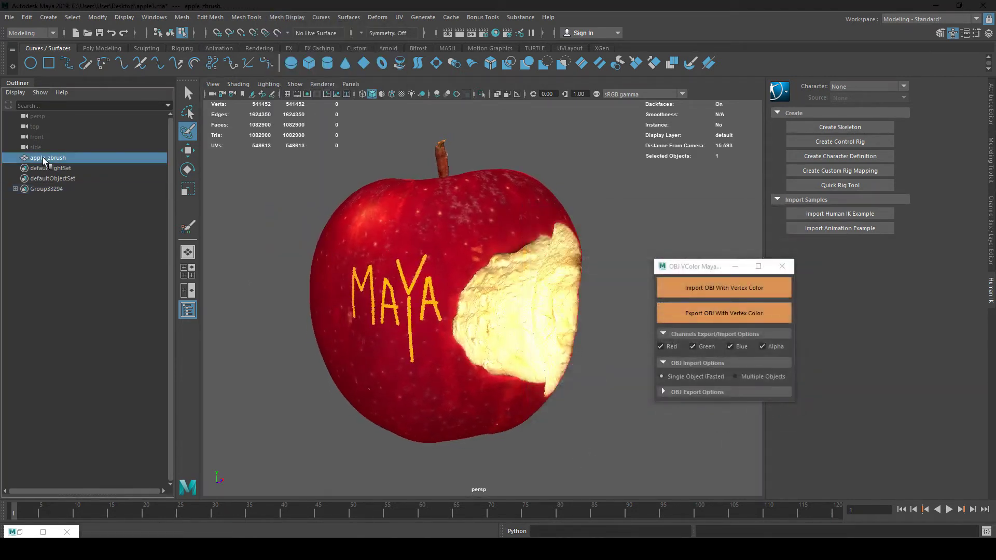
# Export the apple as an OBJ with vertex colours named apple_maya
pyautogui.click(720, 392)
pyautogui.click(712, 313)
pyautogui.click(461, 256)
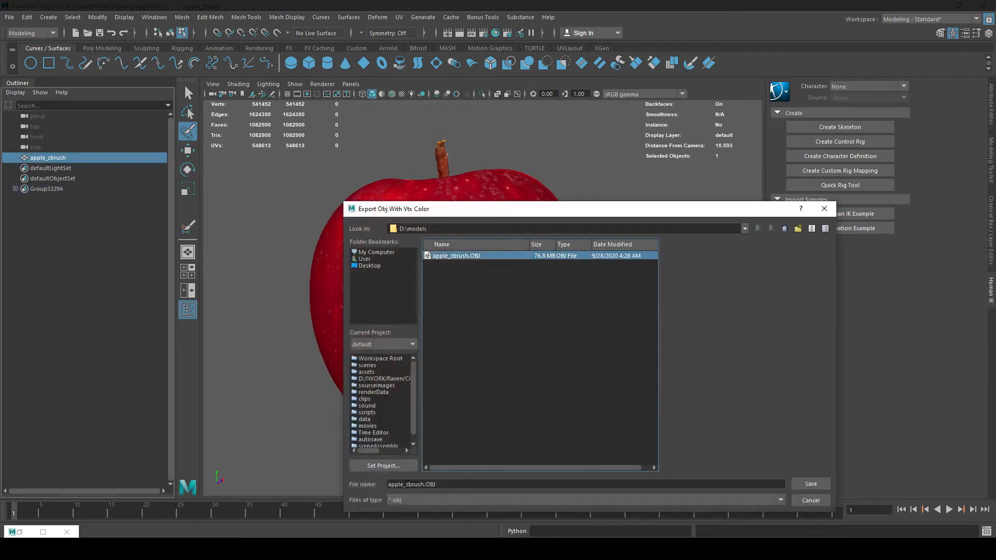
pyautogui.press('Tab')
pyautogui.write('apple_maya')
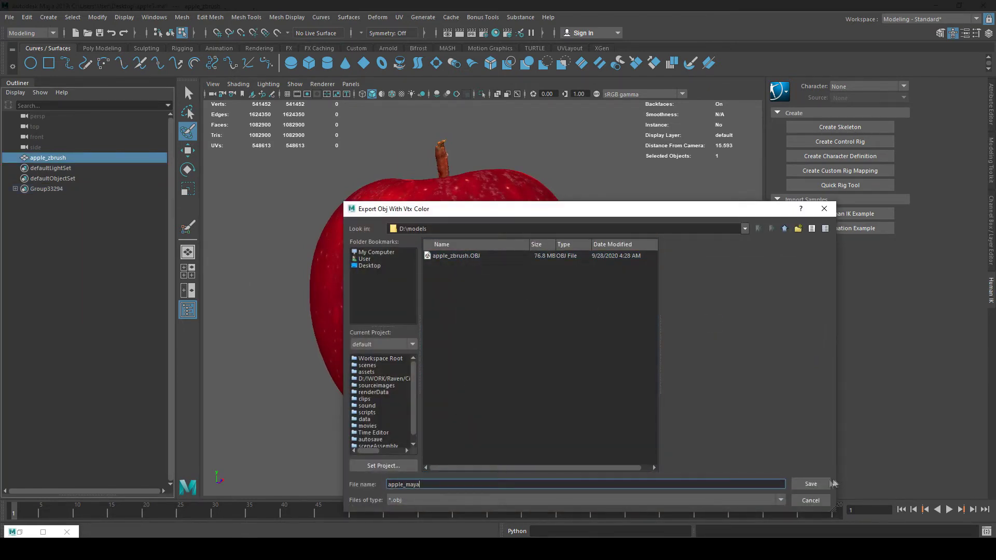
pyautogui.click(813, 484)
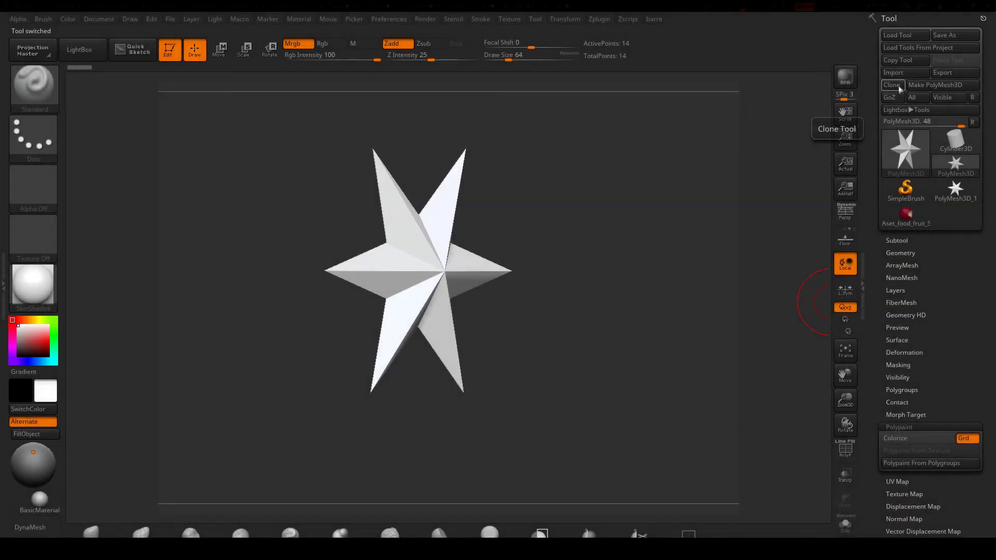
# Import apple_maya.obj into ZBrush and zoom in on the apple
pyautogui.click(893, 73)
pyautogui.click(224, 144)
pyautogui.doubleClick(224, 144)
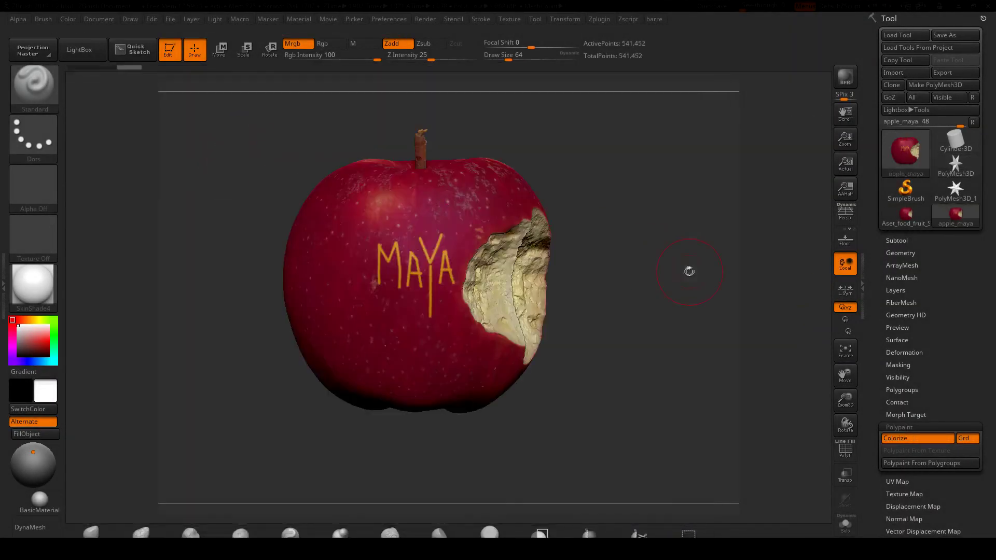
pyautogui.keyDown('alt'); pyautogui.moveTo(677, 268); pyautogui.dragTo(716, 296); pyautogui.keyUp('alt')
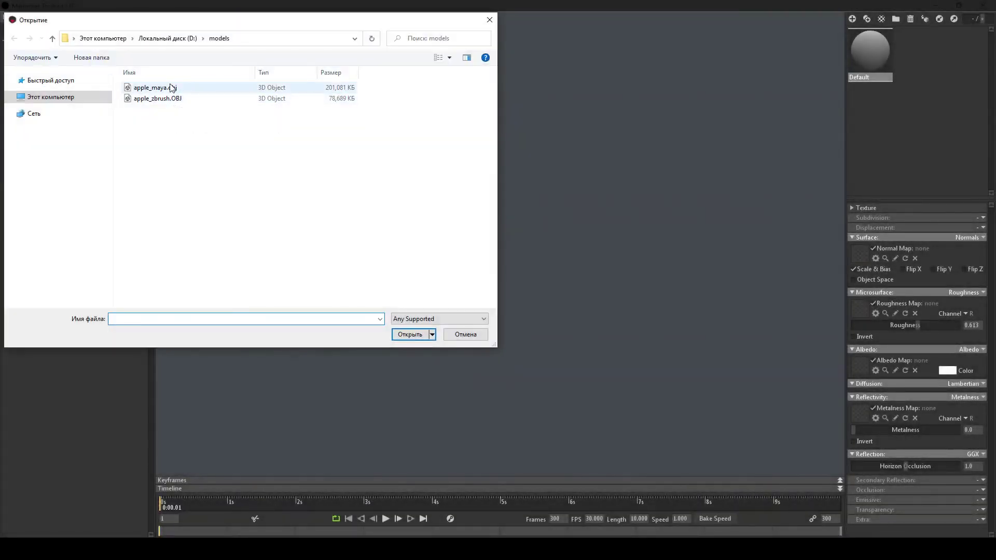
# Open apple_maya.obj and set the material's Albedo source to Vertex Color
pyautogui.doubleClick(172, 87)
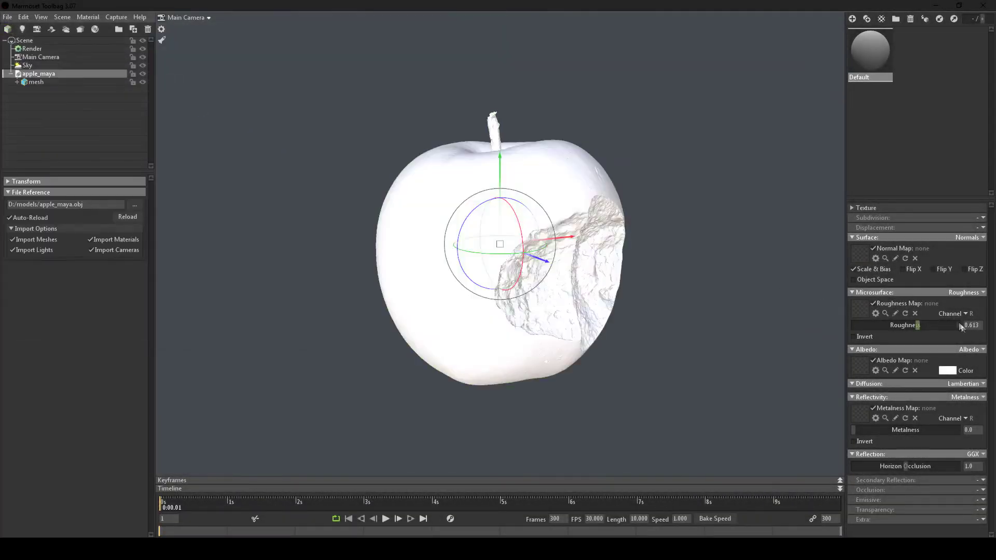
pyautogui.click(972, 349)
pyautogui.click(954, 383)
pyautogui.click(656, 351)
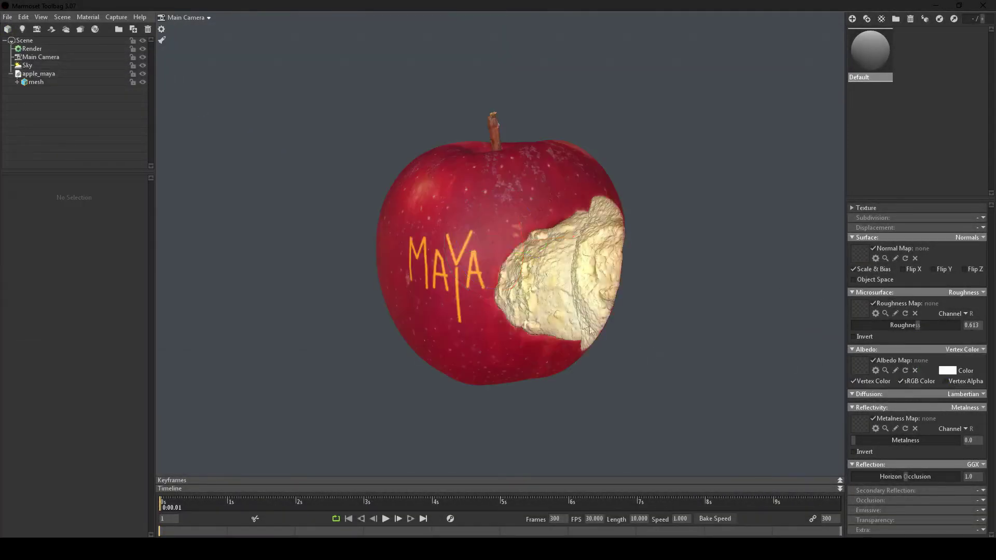
pyautogui.scroll(5, 565, 310)
pyautogui.moveTo(543, 319); pyautogui.dragTo(667, 300)
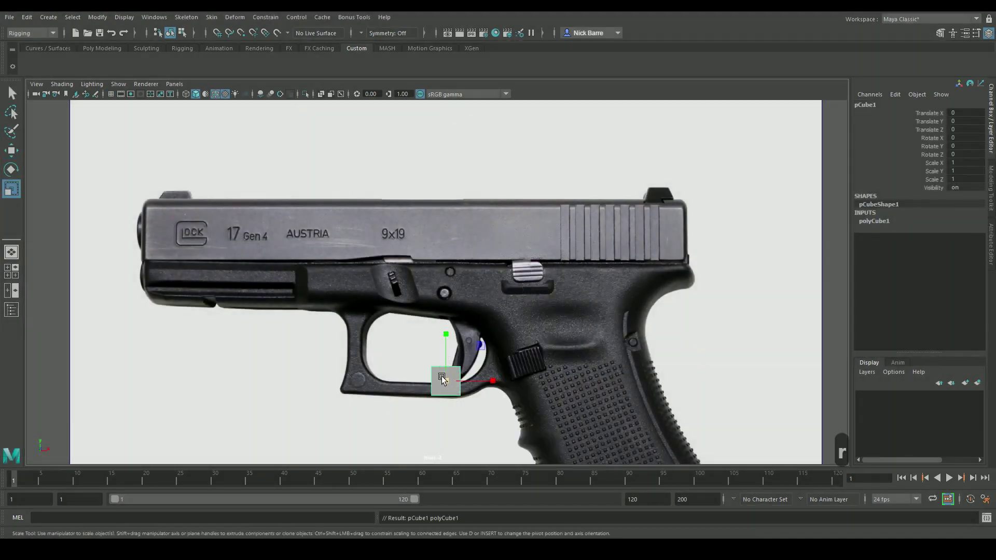
# Scale the cube up uniformly over the pistol
pyautogui.press('w')
pyautogui.press('r')
pyautogui.moveTo(442, 379); pyautogui.dragTo(457, 253)
pyautogui.press('w')
# Turn on X-ray and tune the cube's transparency to about 0.4
pyautogui.hotkey('alt', 'x')
pyautogui.scroll(5, 459, 247)
pyautogui.keyDown('alt'); pyautogui.moveTo(483, 241); pyautogui.dragTo(491, 308, button='middle'); pyautogui.keyUp('alt')
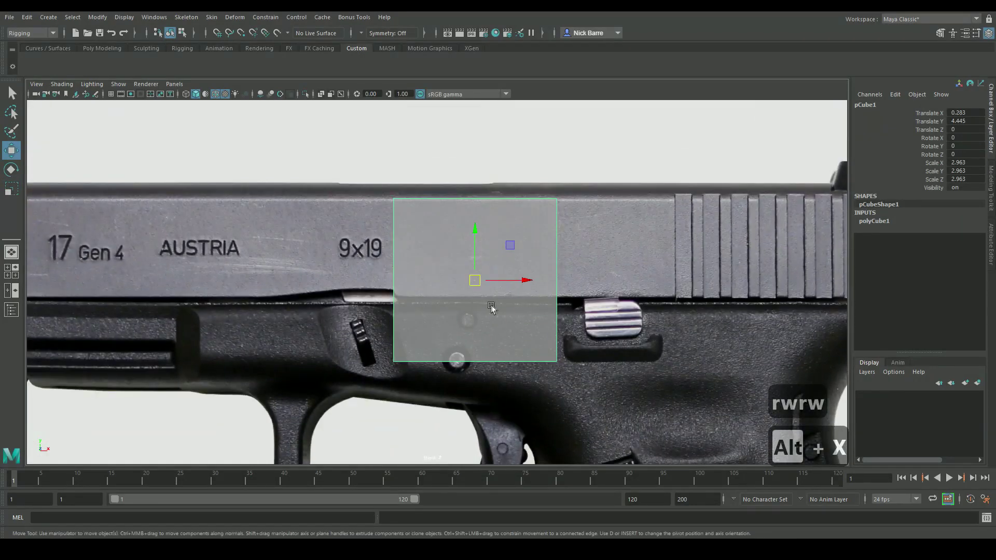
pyautogui.press('8')
pyautogui.press('8')
pyautogui.press('8')
pyautogui.press('8')
pyautogui.press('8')
pyautogui.press('8')
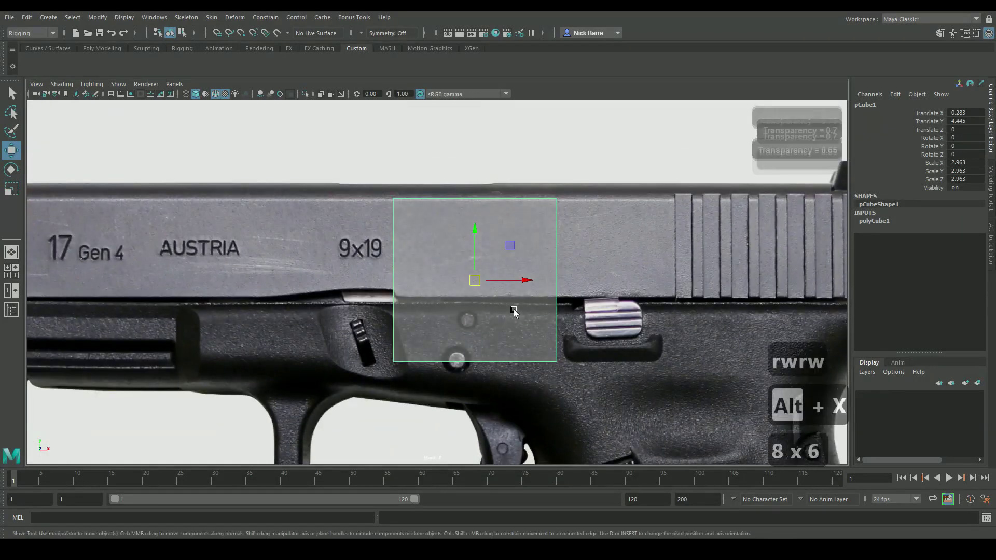
pyautogui.press('8')
pyautogui.press('8')
pyautogui.press('8')
pyautogui.press('8')
pyautogui.press('9')
pyautogui.press('9')
pyautogui.press('9')
pyautogui.press('9')
pyautogui.press('9')
pyautogui.press('9')
pyautogui.press('9')
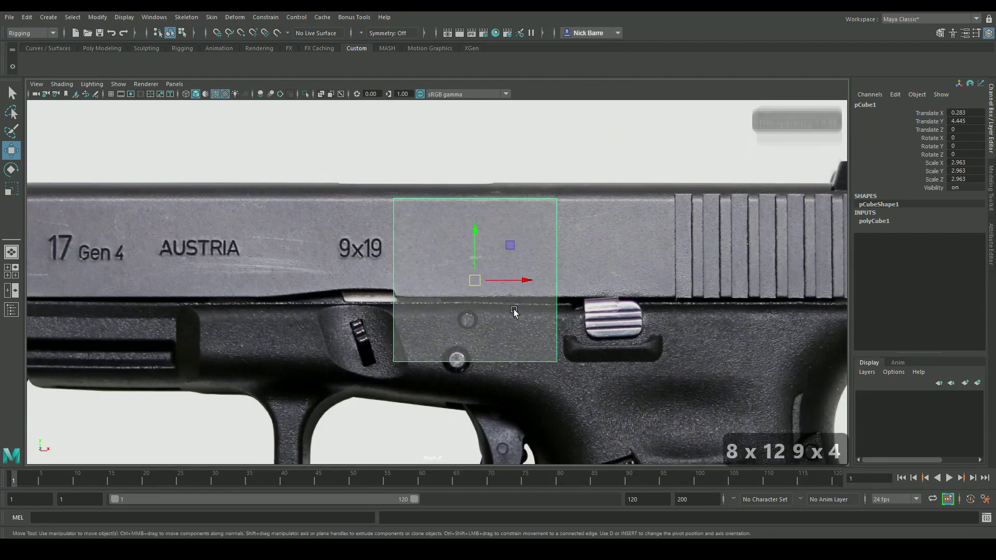
pyautogui.press('9')
pyautogui.press('9')
pyautogui.press('9')
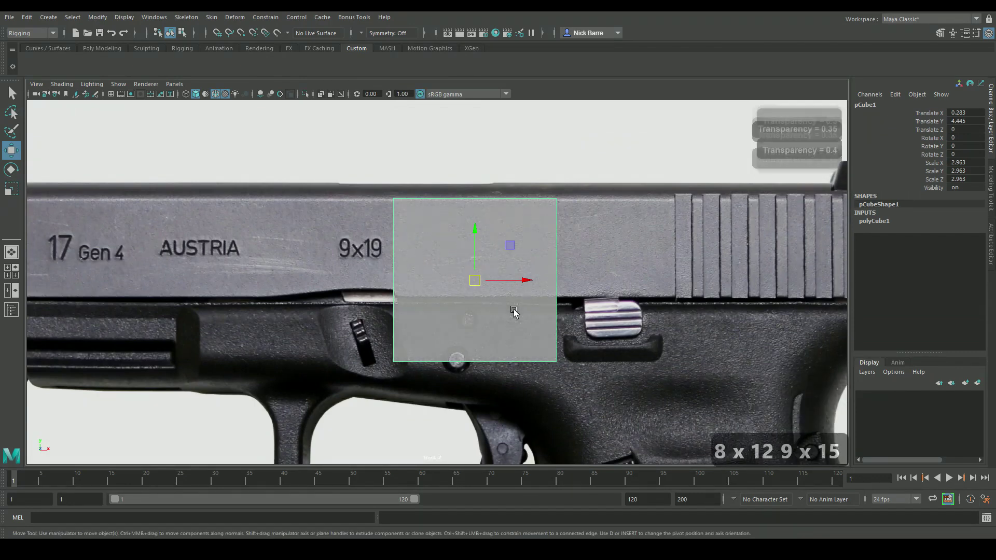
pyautogui.press('8')
pyautogui.press('8')
pyautogui.press('8')
pyautogui.hotkey('alt', 'x')
pyautogui.hotkey('alt', 'x')
pyautogui.hotkey('alt', 'x')
pyautogui.hotkey('alt', 'x')
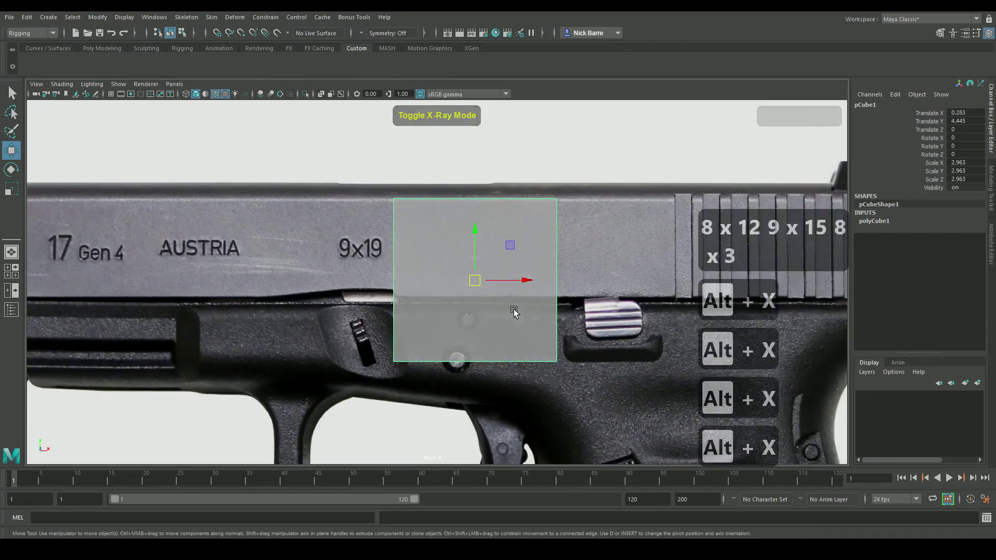
pyautogui.hotkey('alt', 'x')
# Switch the viewport to the perspective camera via the hotbox
pyautogui.hotkey('alt', 'x')
pyautogui.press('space')
pyautogui.moveTo(514, 312); pyautogui.dragTo(521, 293)
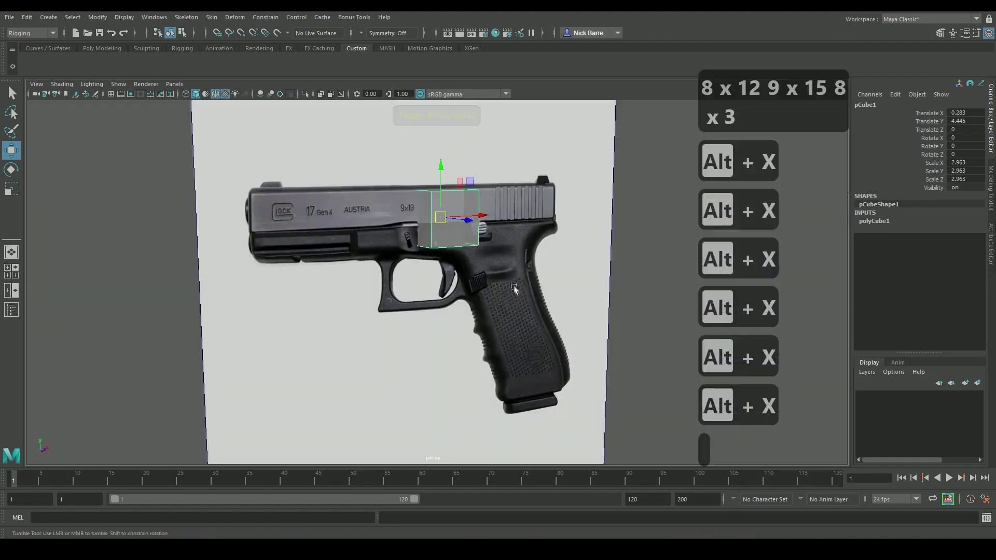
# Toggle X-ray on the fern and change its transparency to 0.8 while orbiting
pyautogui.hotkey('alt', 'x')
pyautogui.hotkey('alt', 'x')
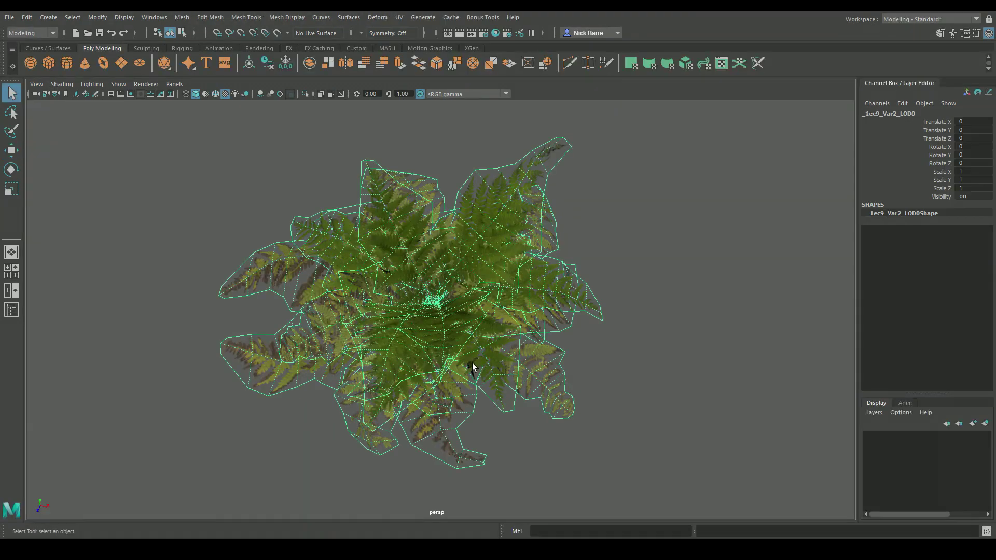
pyautogui.hotkey('alt', 'x')
pyautogui.hotkey('alt', 'x')
pyautogui.hotkey('alt', 'x')
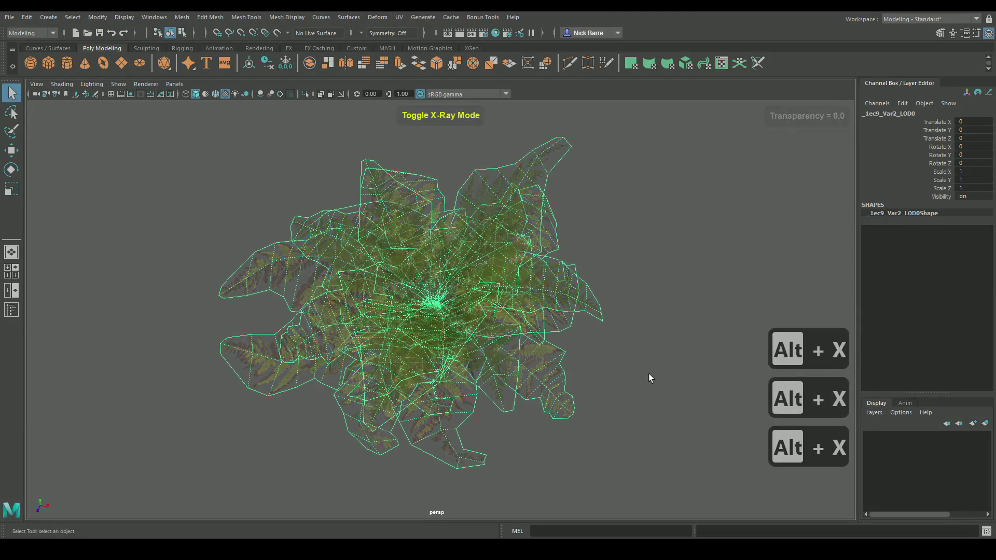
pyautogui.click(651, 378)
pyautogui.keyDown('alt'); pyautogui.moveTo(651, 377); pyautogui.dragTo(446, 343); pyautogui.keyUp('alt')
pyautogui.click(446, 343)
pyautogui.press('8')
pyautogui.press('8')
pyautogui.press('8')
pyautogui.press('8')
pyautogui.press('8')
pyautogui.press('8')
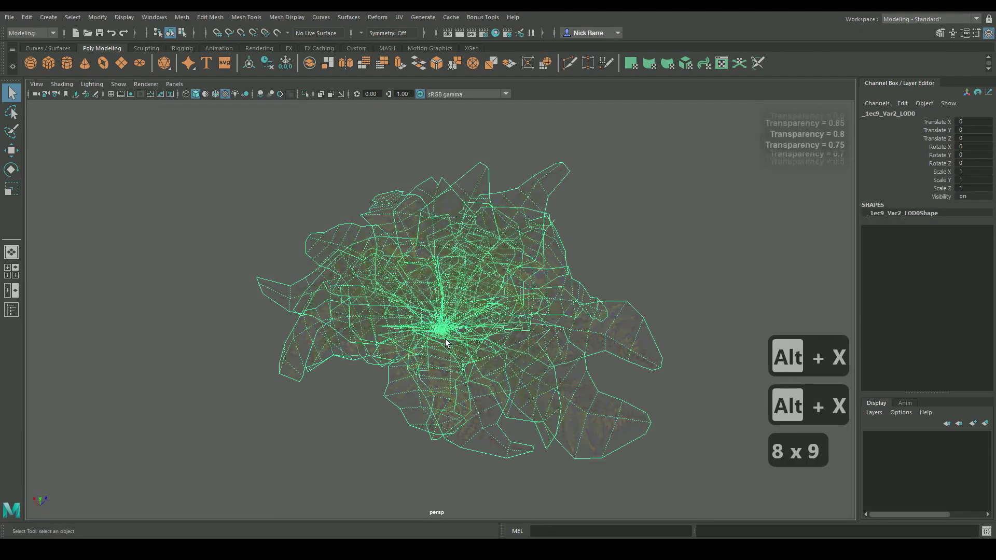
pyautogui.press('9')
pyautogui.press('9')
pyautogui.press('9')
pyautogui.press('9')
pyautogui.press('9')
pyautogui.press('9')
pyautogui.press('9')
pyautogui.press('9')
pyautogui.press('9')
pyautogui.press('9')
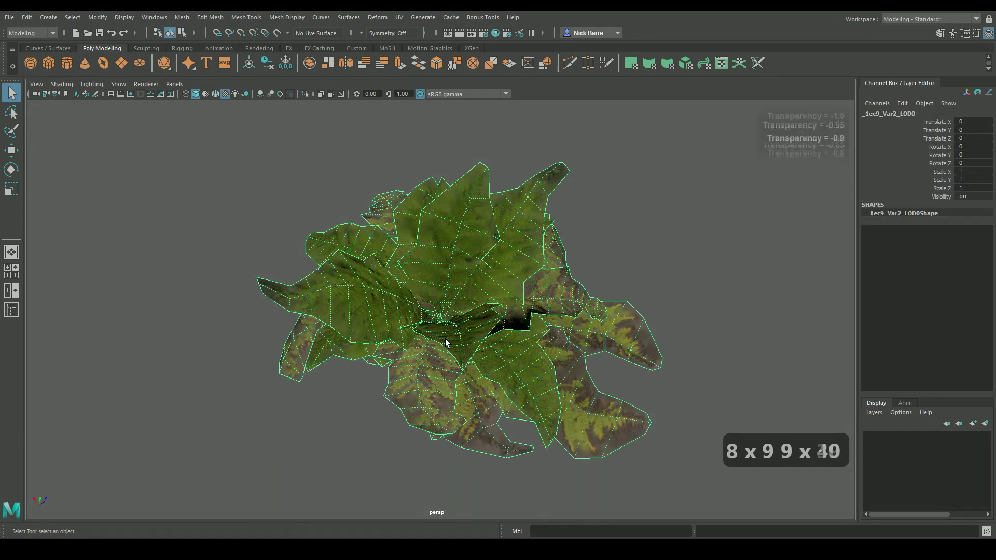
pyautogui.hotkey('alt', 'x')
pyautogui.hotkey('alt', 'x')
pyautogui.hotkey('alt', 'x')
pyautogui.hotkey('alt', 'x')
pyautogui.keyDown('alt'); pyautogui.moveTo(446, 343); pyautogui.dragTo(490, 339); pyautogui.keyUp('alt')
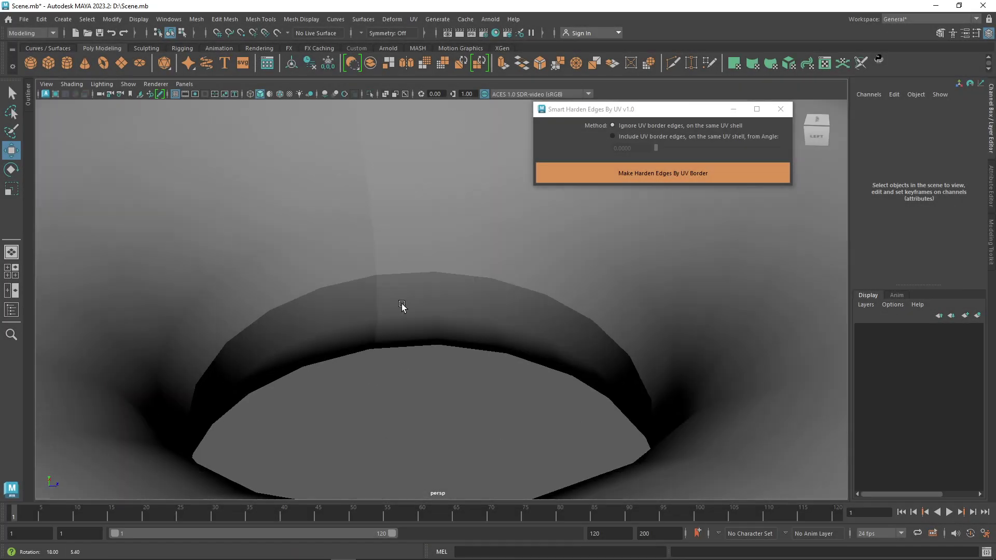
pyautogui.keyDown('alt'); pyautogui.moveTo(403, 304); pyautogui.dragTo(405, 283); pyautogui.keyUp('alt')
# Harden the torus's UV-border edges and adjust the fern's wireframe transparency
pyautogui.click(406, 284)
pyautogui.click(645, 173)
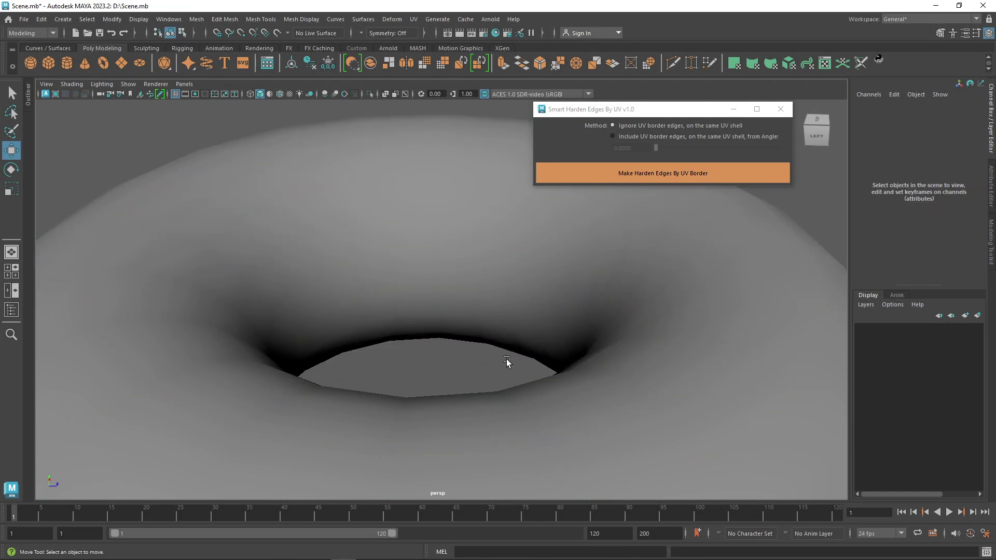
pyautogui.click(478, 359)
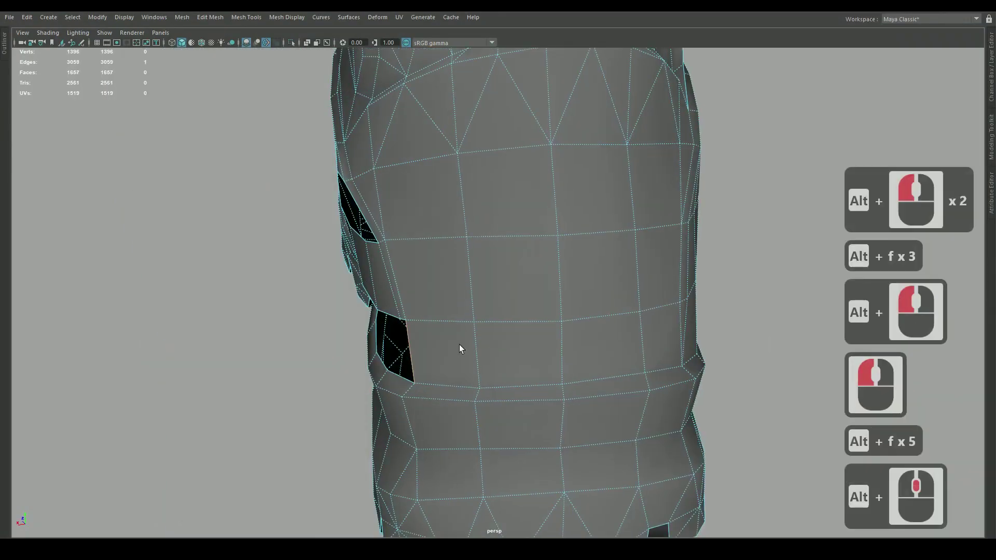
pyautogui.keyDown('alt'); pyautogui.moveTo(460, 345); pyautogui.dragTo(419, 382); pyautogui.keyUp('alt')
pyautogui.hotkey('alt', 'f')
pyautogui.hotkey('alt', 'f')
pyautogui.hotkey('alt', 'f')
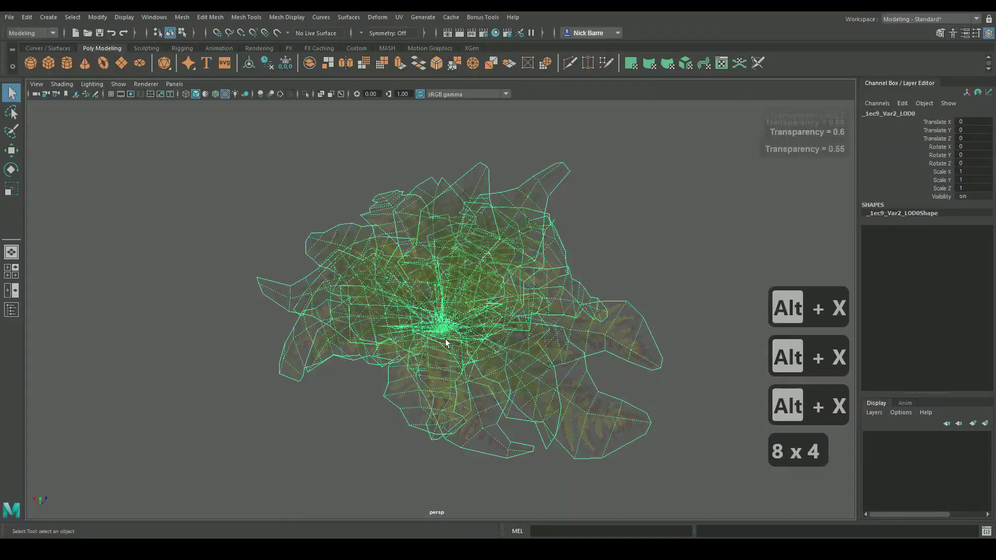
pyautogui.press('8')
pyautogui.press('8')
pyautogui.press('8')
pyautogui.press('8')
pyautogui.press('8')
pyautogui.press('9')
pyautogui.press('9')
pyautogui.press('9')
pyautogui.press('9')
pyautogui.press('9')
pyautogui.press('9')
pyautogui.press('9')
pyautogui.press('9')
pyautogui.press('9')
pyautogui.press('9')
pyautogui.press('9')
pyautogui.press('9')
pyautogui.press('9')
pyautogui.press('9')
pyautogui.press('9')
pyautogui.press('9')
pyautogui.press('9')
pyautogui.press('9')
pyautogui.press('9')
pyautogui.press('9')
pyautogui.press('9')
pyautogui.press('9')
pyautogui.press('9')
pyautogui.press('9')
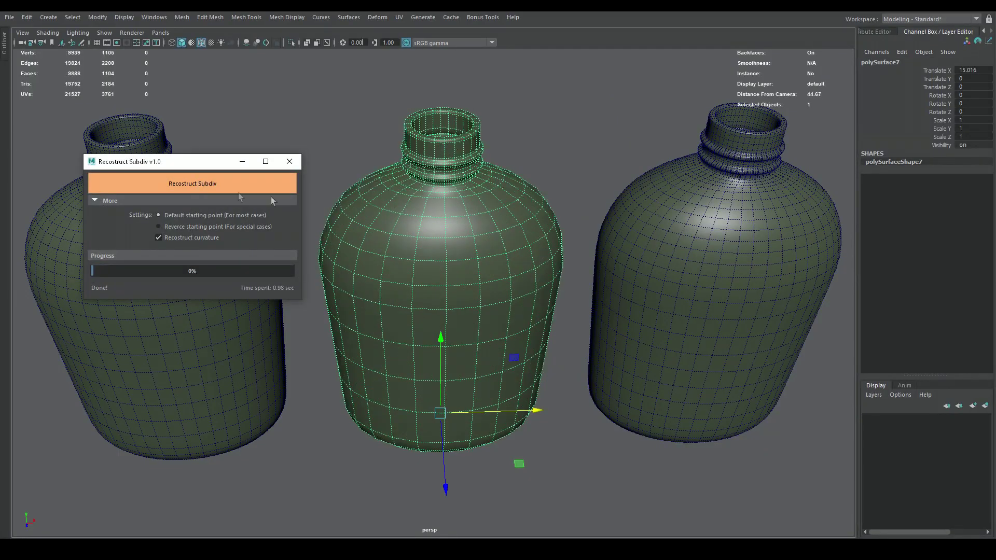
# Rebuild the right bottle's subdivision with Reconstruct Subdiv
pyautogui.keyDown('alt'); pyautogui.moveTo(571, 270); pyautogui.dragTo(464, 269); pyautogui.keyUp('alt')
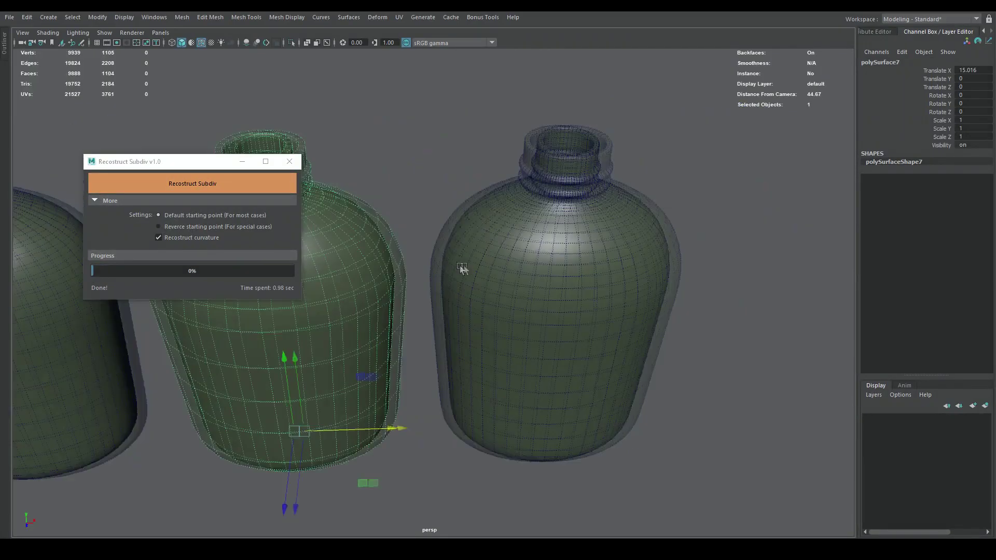
pyautogui.click(463, 269)
pyautogui.click(193, 183)
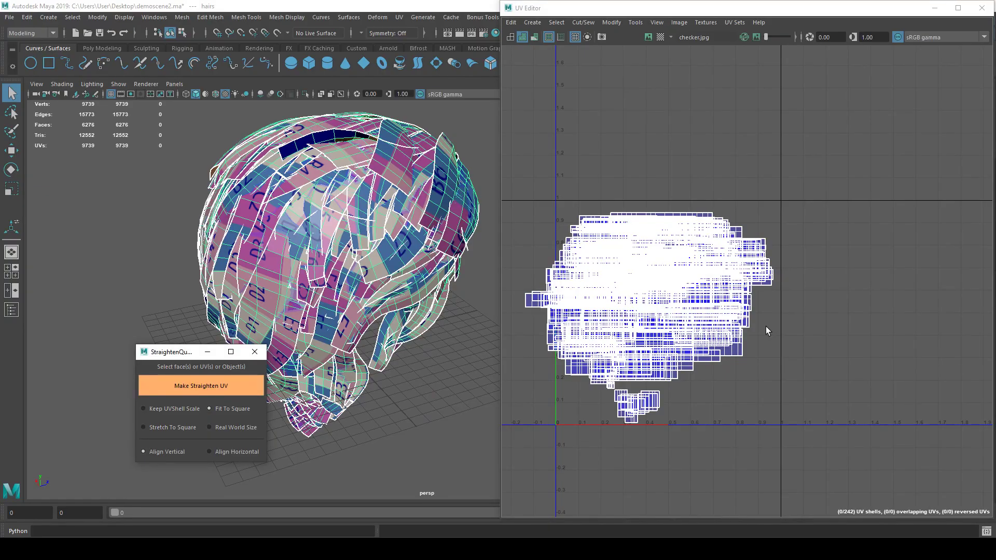